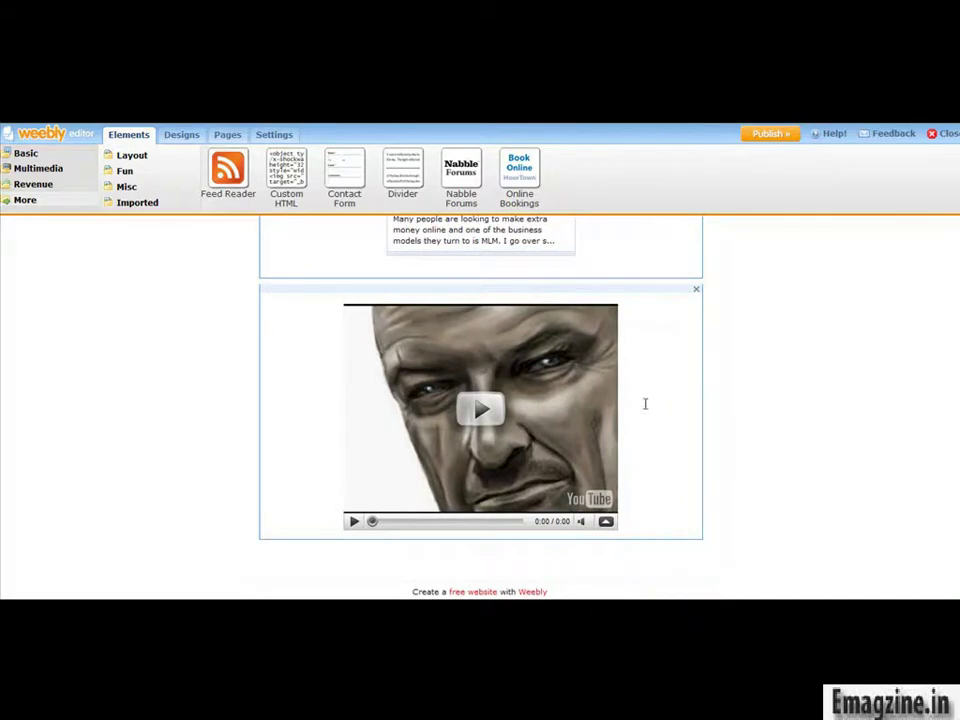
Switch from the page's embedded video element to YouTube and search for "make money surveys"
click(650, 362)
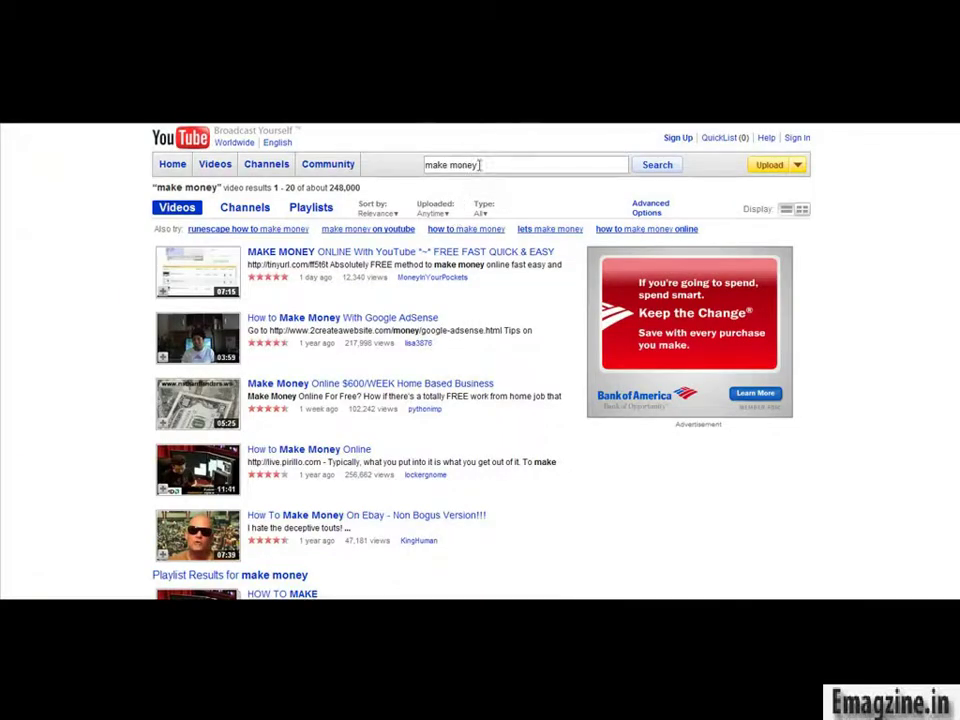
text(surveys)
key(Return)
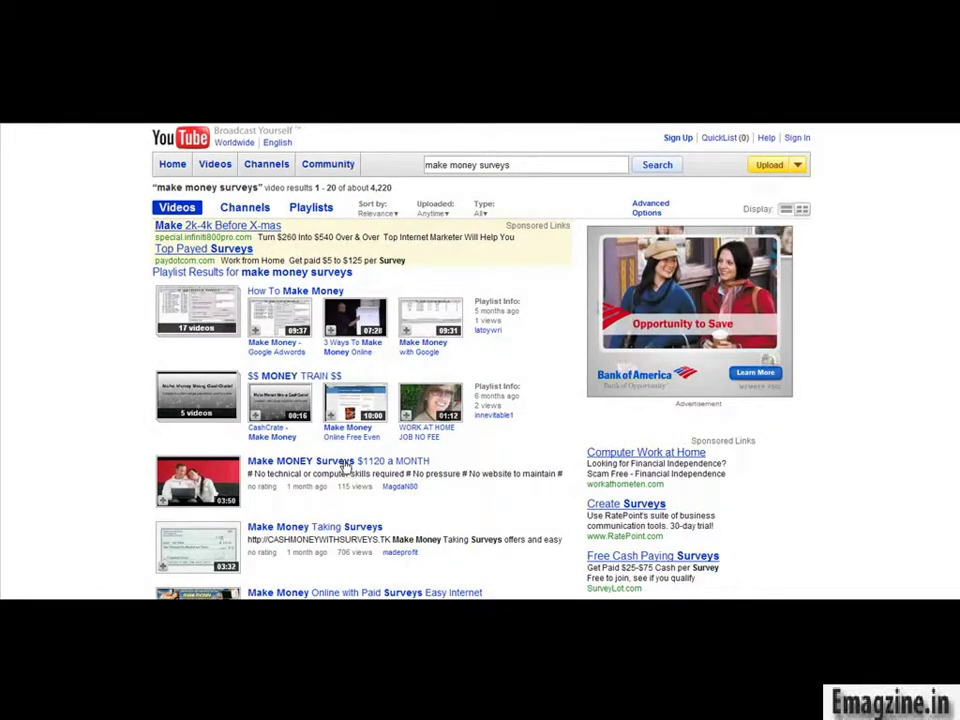
Open the video "Make MONEY Surveys $1,120 a MONTH", pause it and copy its URL
click(414, 463)
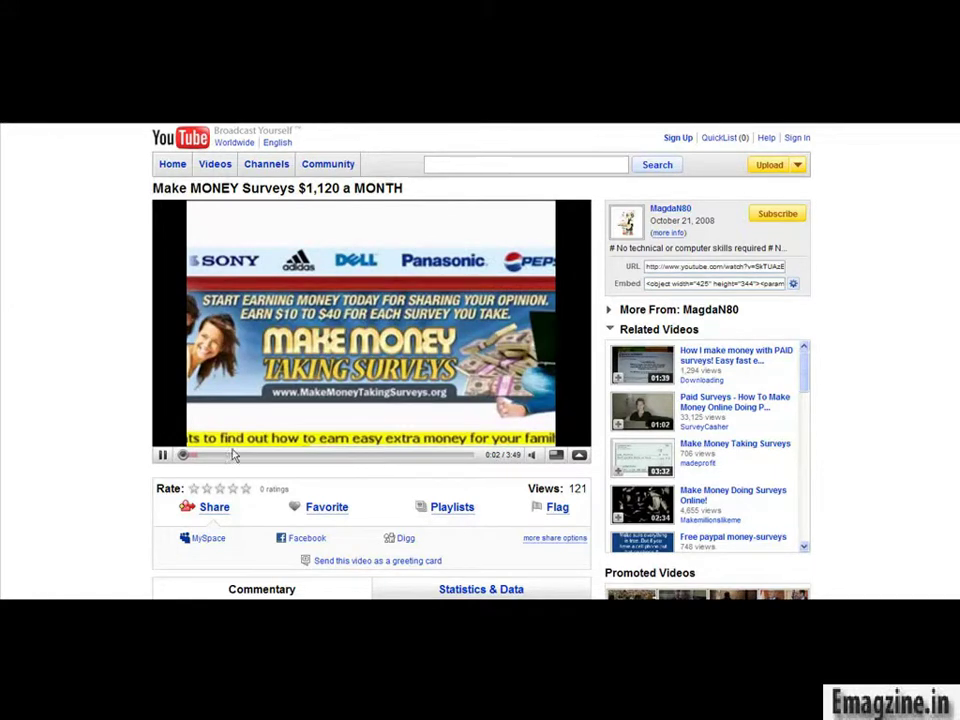
click(162, 455)
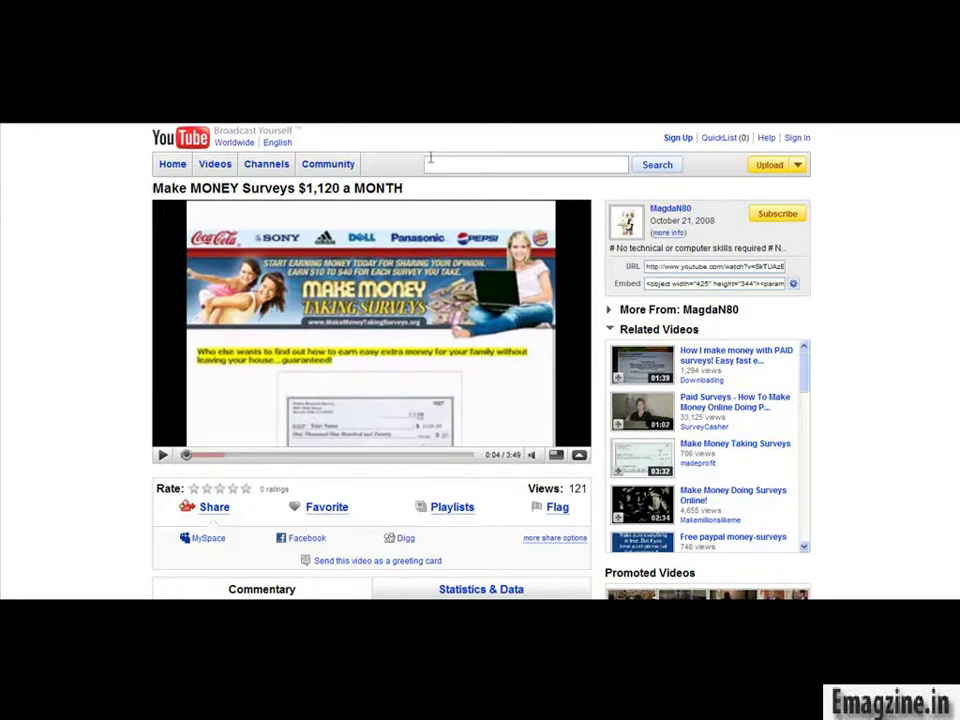
click(688, 266)
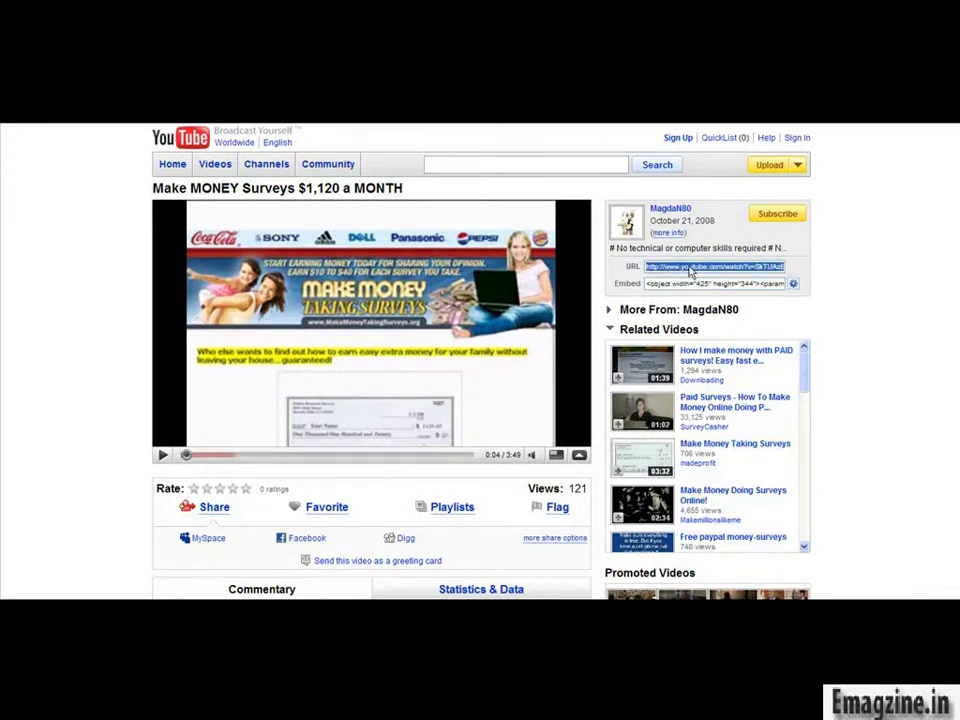
right_click(688, 270)
click(708, 303)
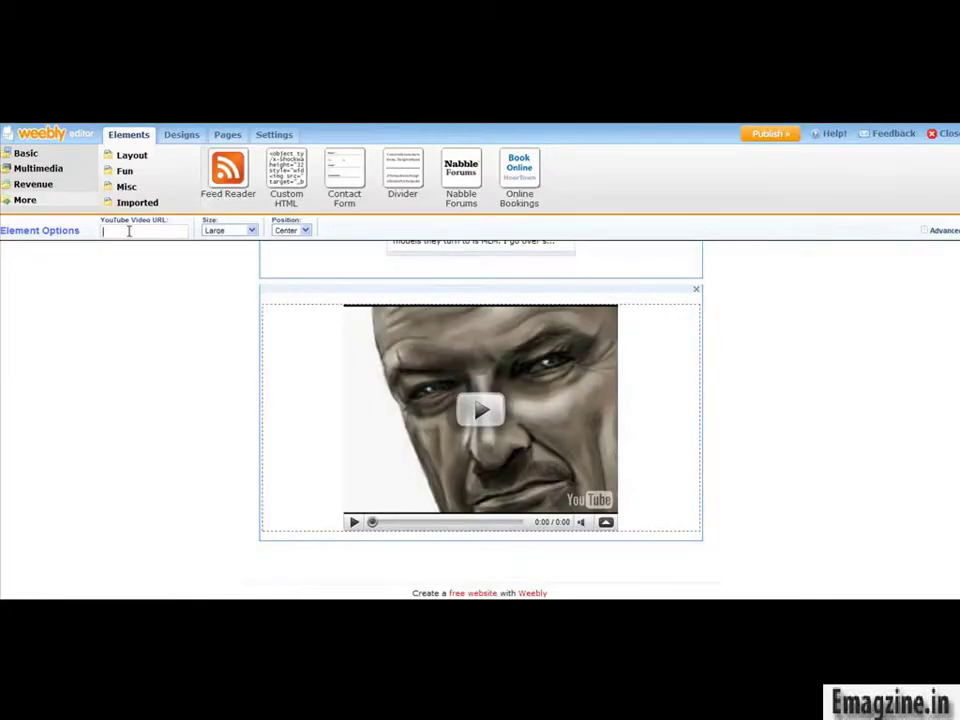
Switch to the Weebly editor and try to paste the copied URL into the YouTube video element
right_click(128, 231)
click(148, 279)
click(814, 336)
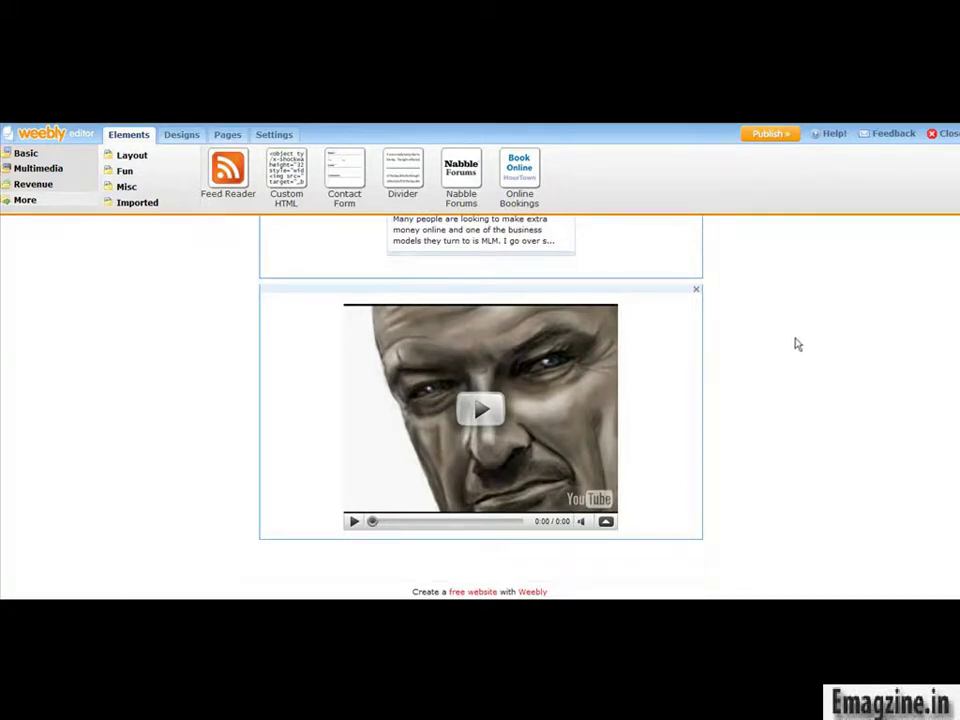
Paste the copied YouTube URL into the page's video element and set its size to Medium
click(653, 362)
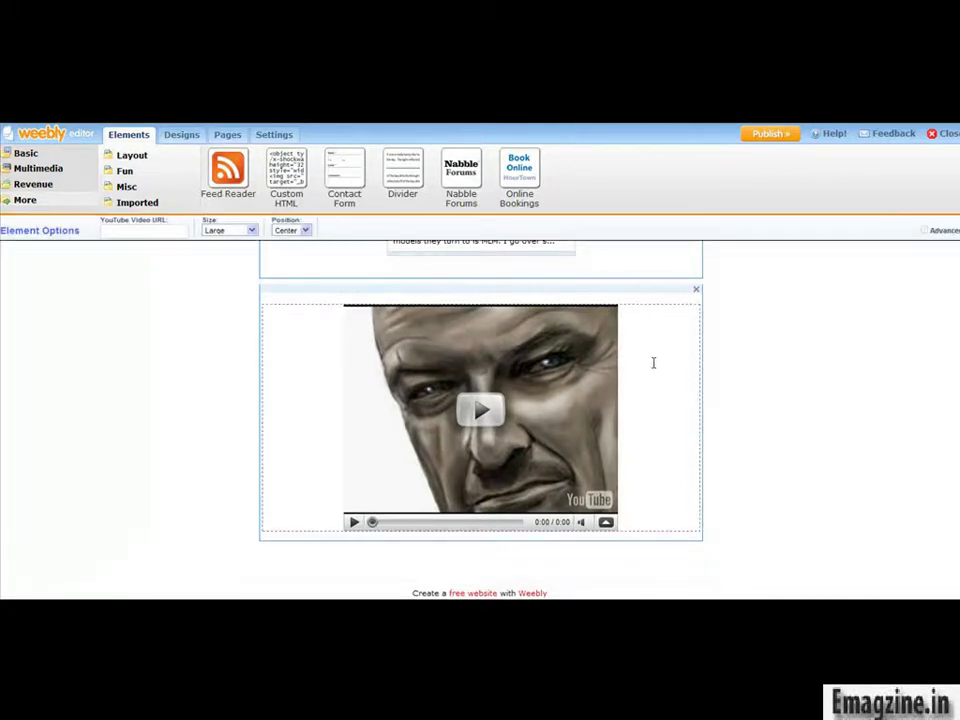
right_click(125, 234)
click(143, 276)
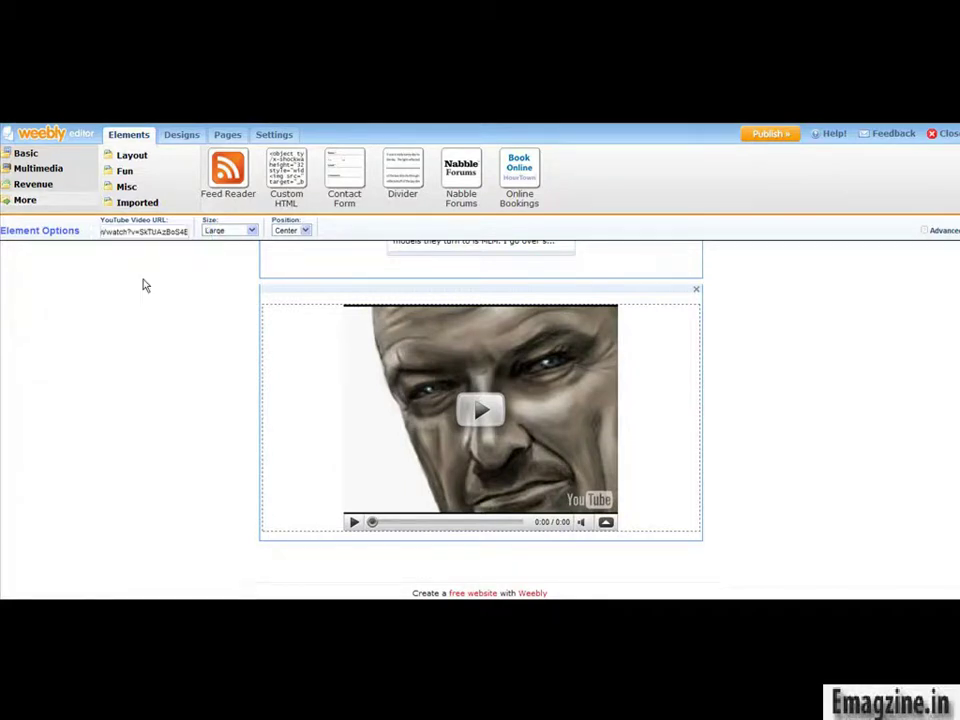
click(251, 230)
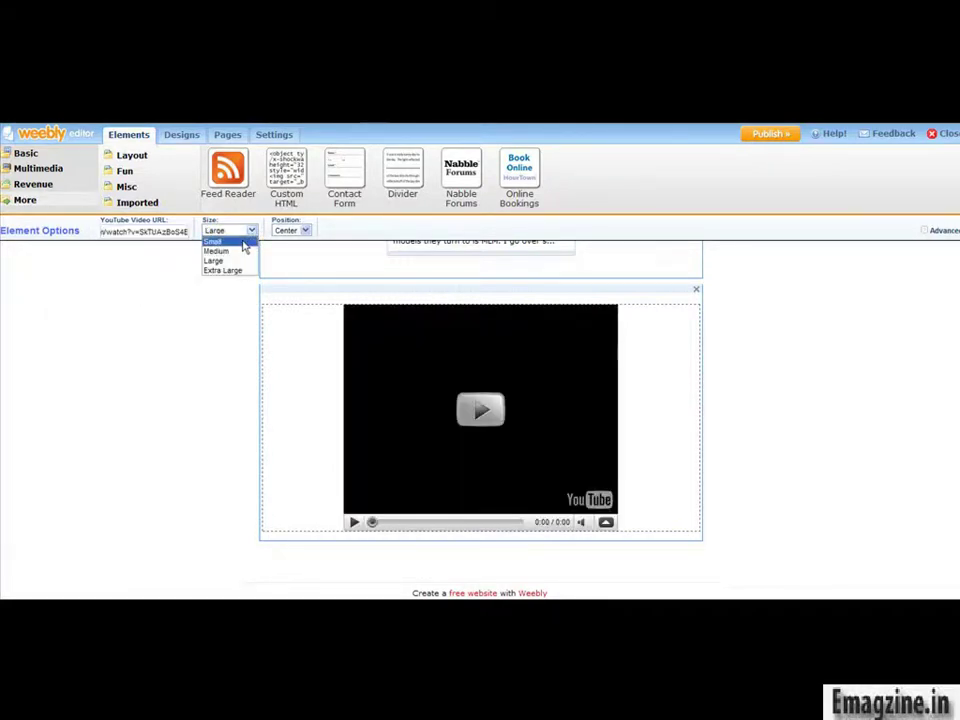
click(238, 251)
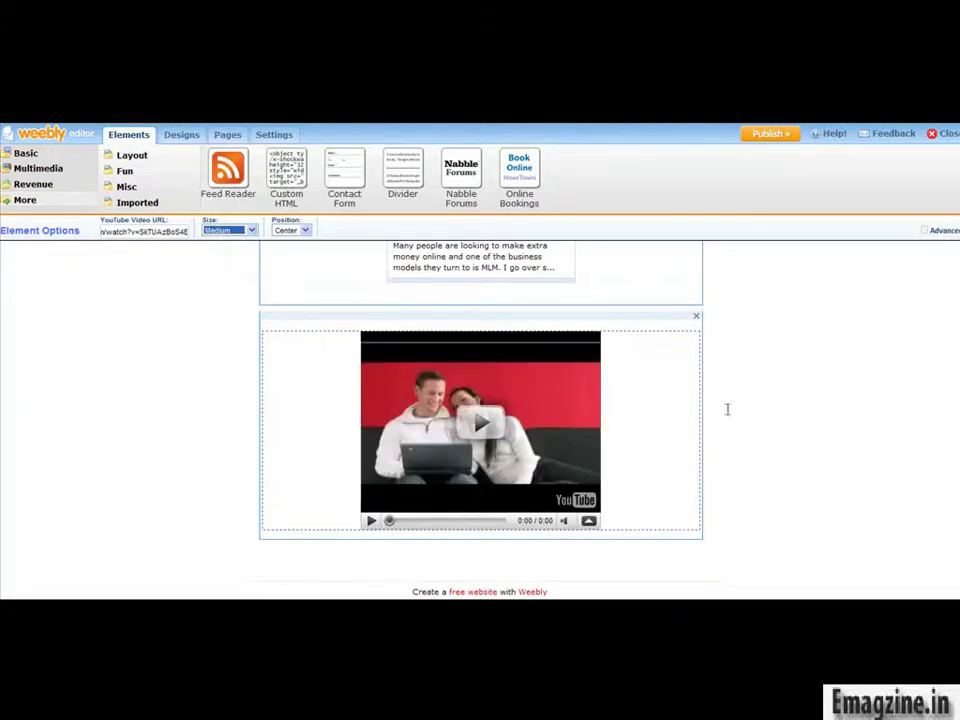
click(836, 345)
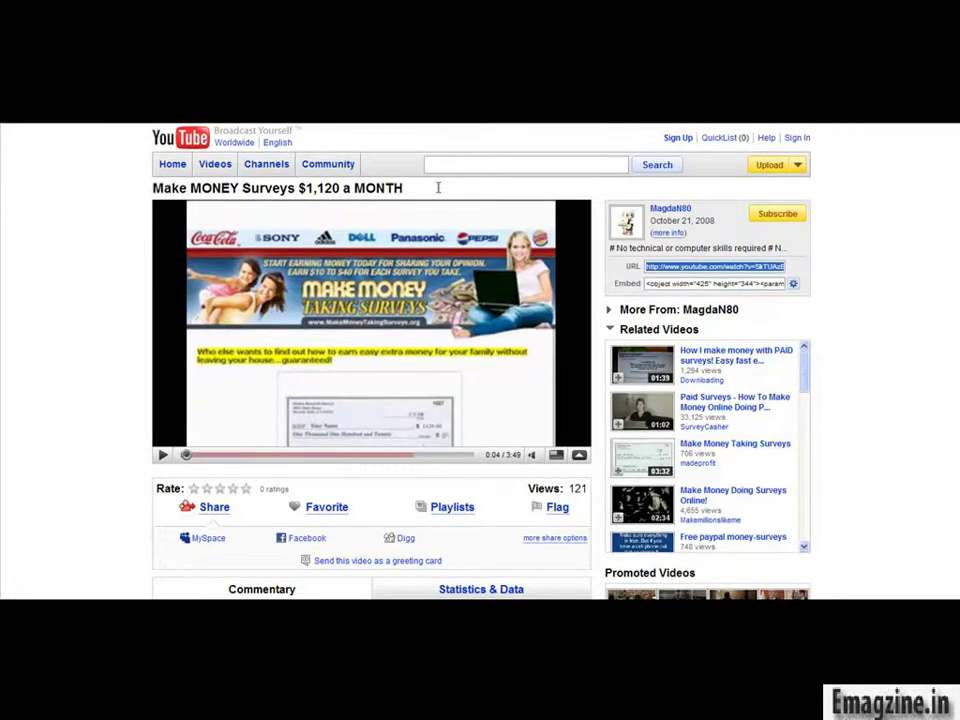
Search YouTube for "weight loss" videos and for "blu ray dvd player" videos
click(514, 162)
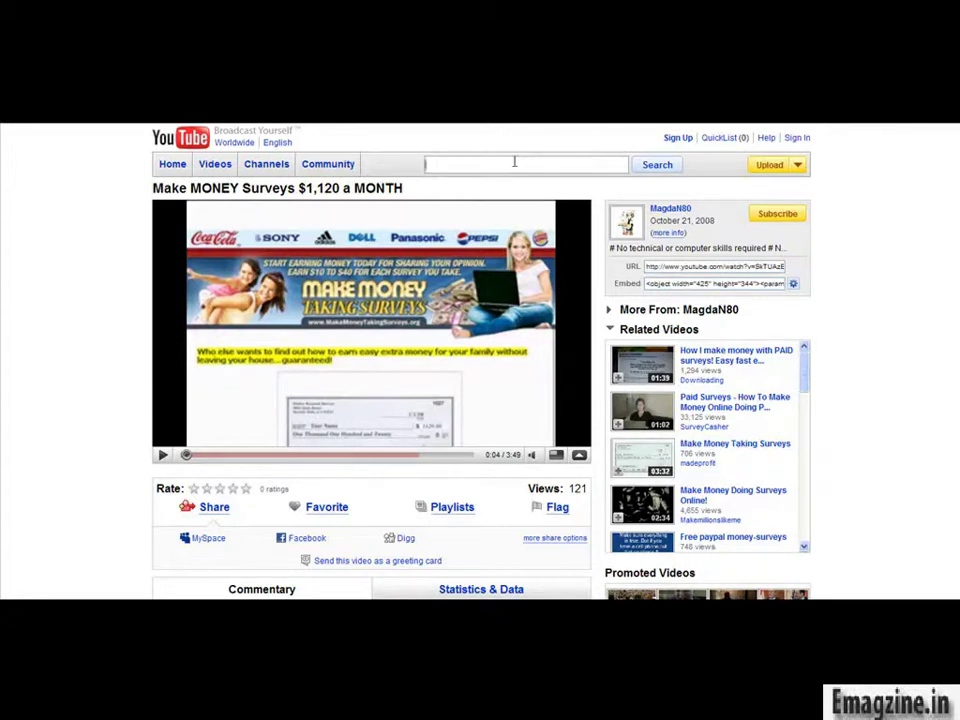
text(weight loss)
key(Return)
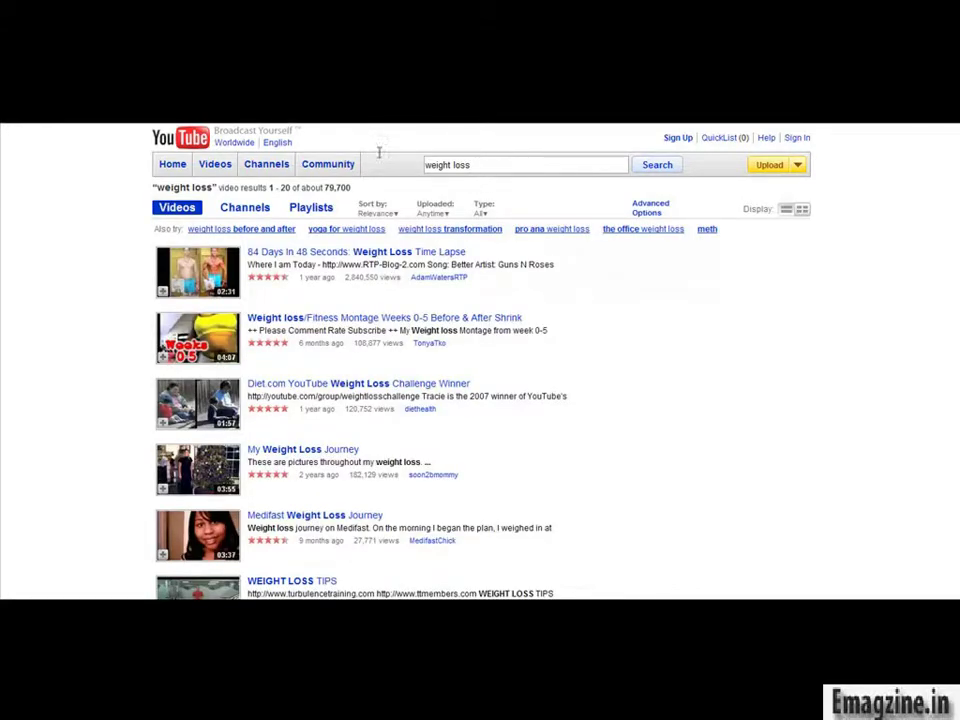
triple_click(450, 164)
text(blu ray dvd player)
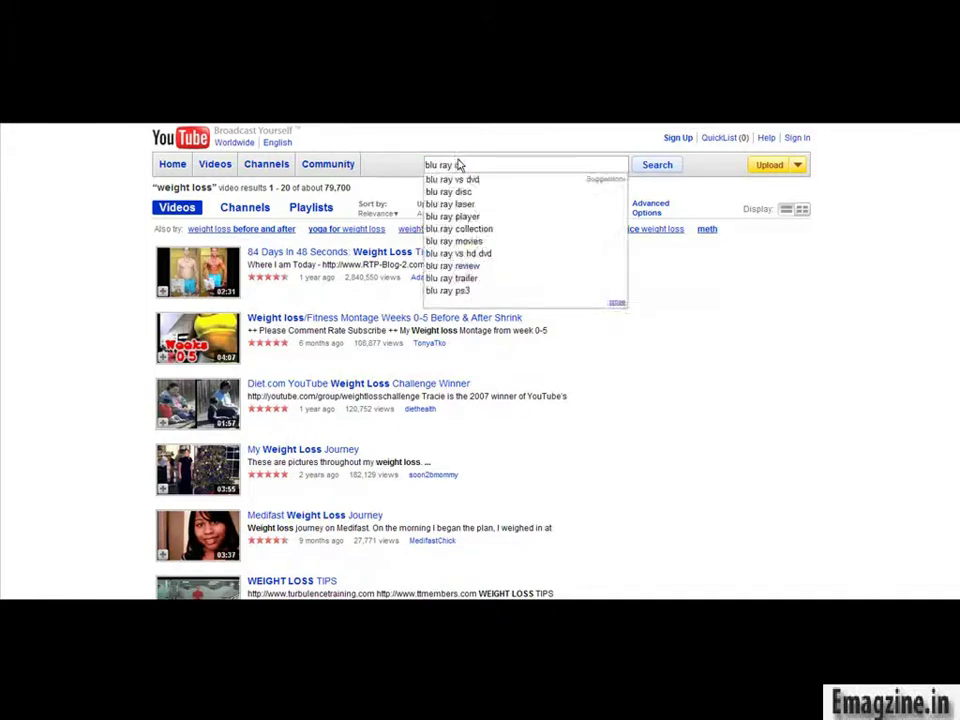
key(Return)
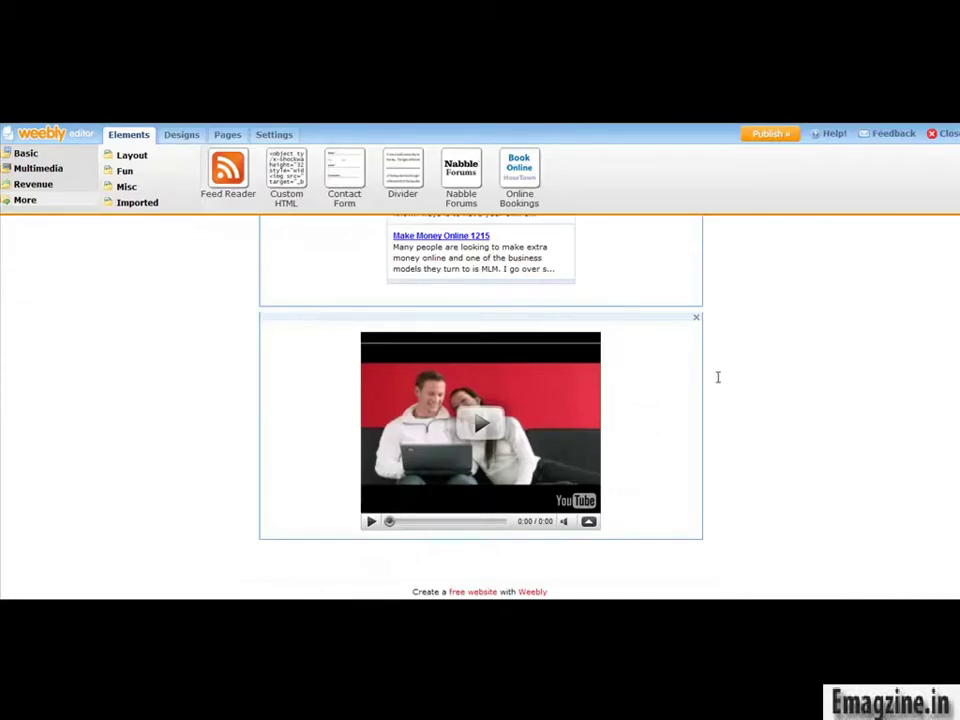
Return to the Weebly editor and review the survey article, the Make Money Online feed and the embedded video
scroll(776, 369, up, 3)
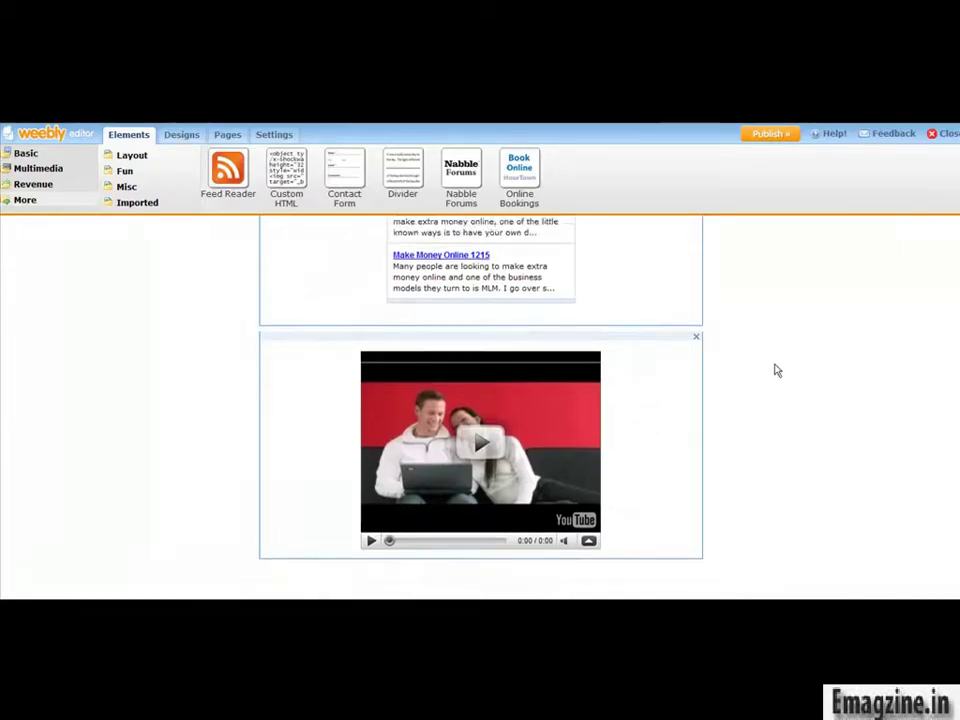
scroll(776, 369, down, 3)
scroll(782, 369, up, 10)
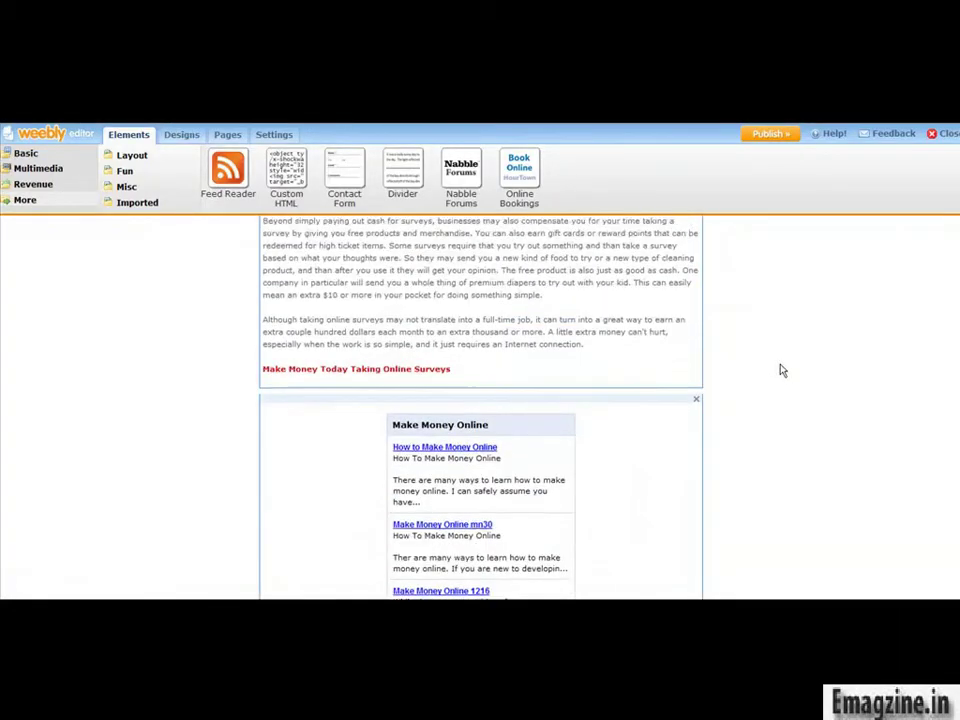
scroll(477, 401, down, 5)
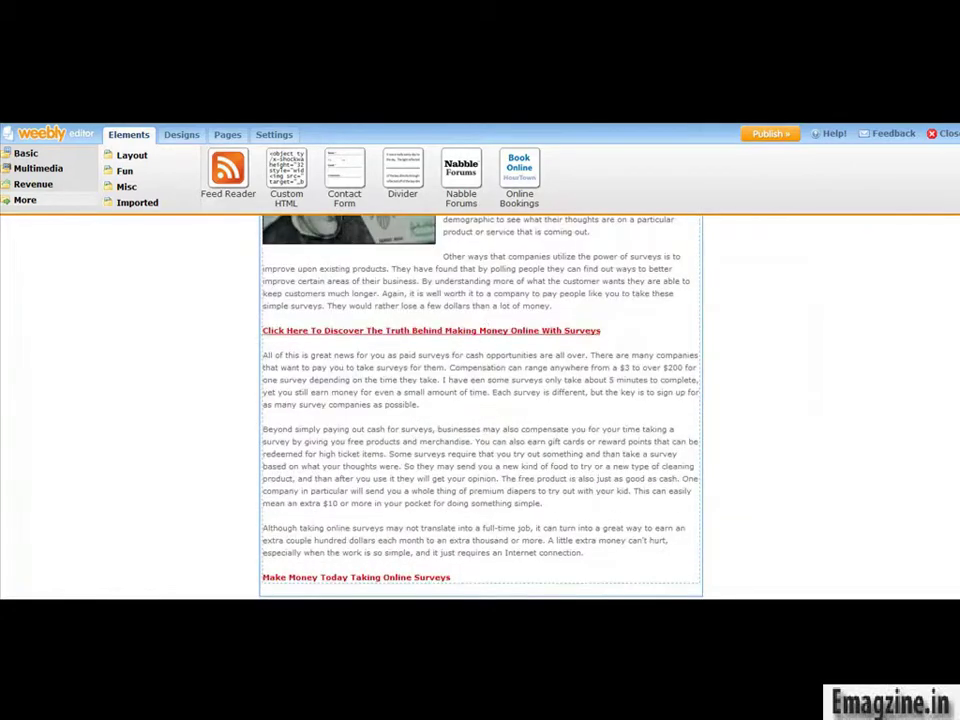
scroll(482, 330, down, 4)
scroll(480, 325, down, 3)
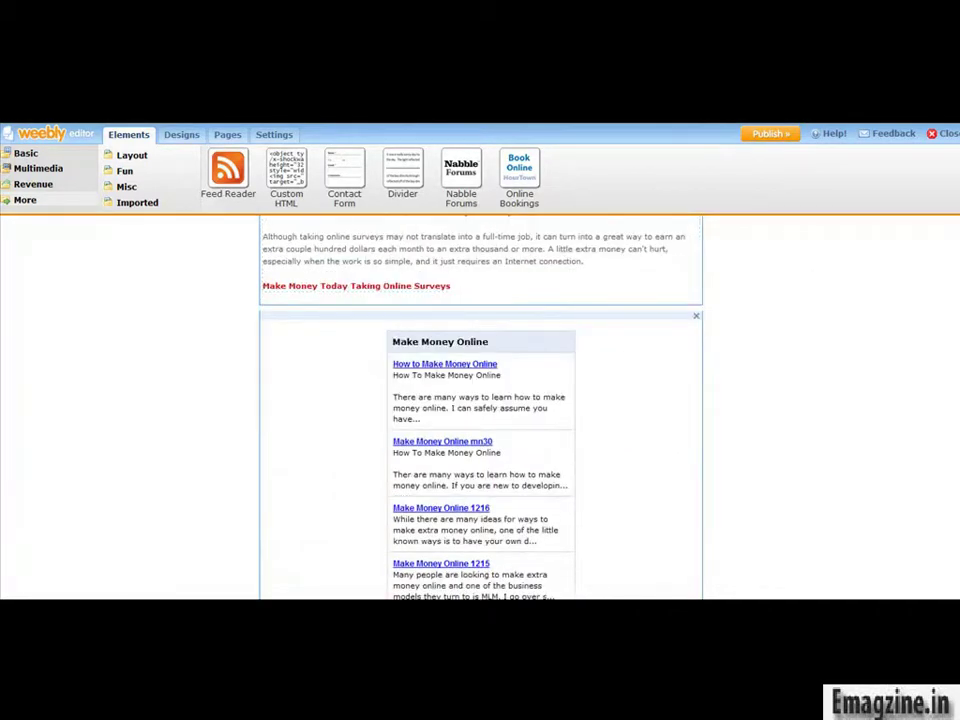
scroll(619, 313, down, 3)
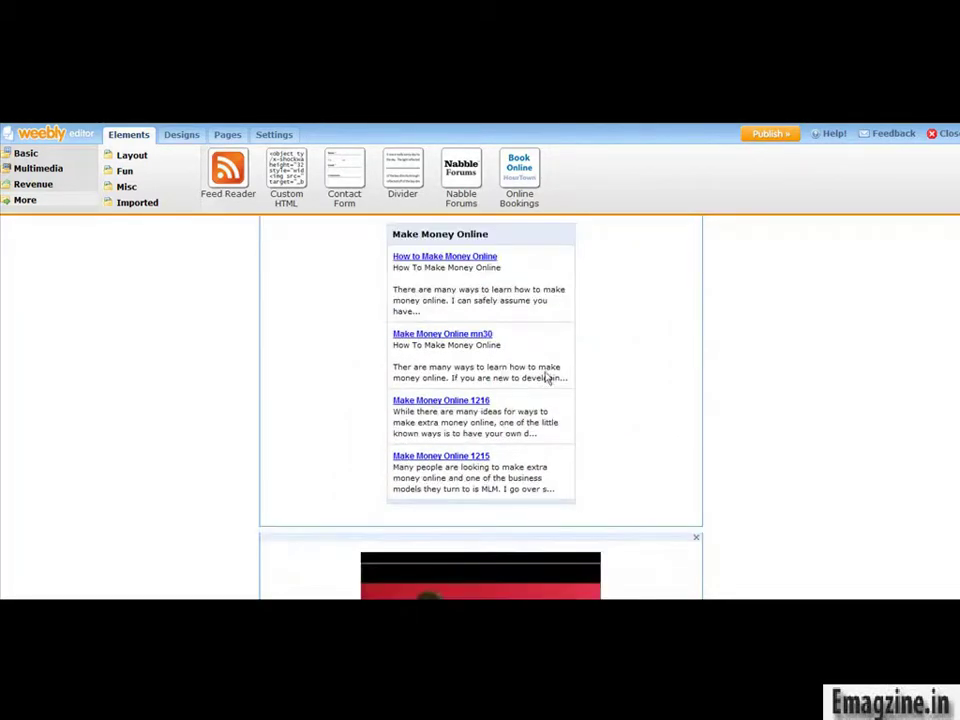
scroll(613, 349, up, 2)
scroll(606, 366, down, 7)
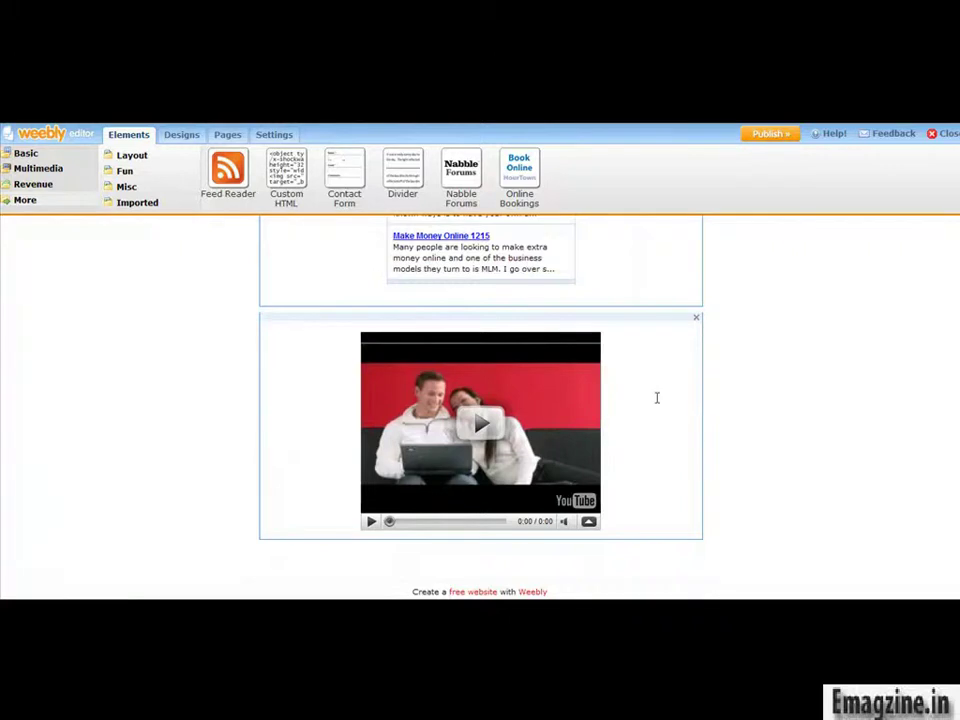
Move the YouTube video element above the Make Money Online feed, directly below the survey article
scroll(656, 397, up, 1)
scroll(664, 387, down, 1)
scroll(664, 376, up, 1)
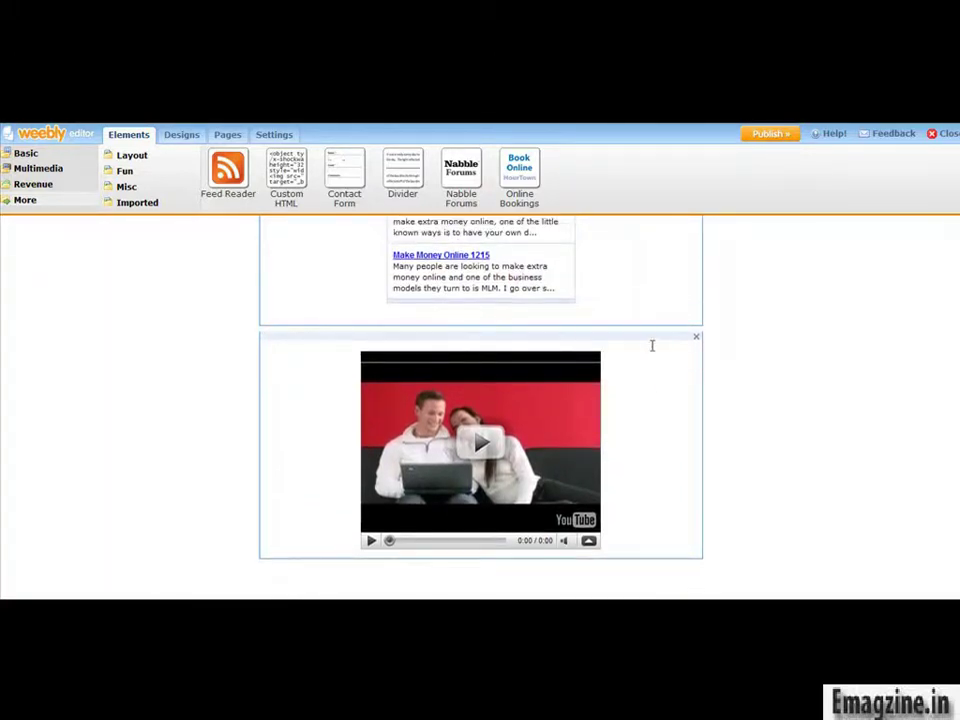
drag(652, 337, 641, 574)
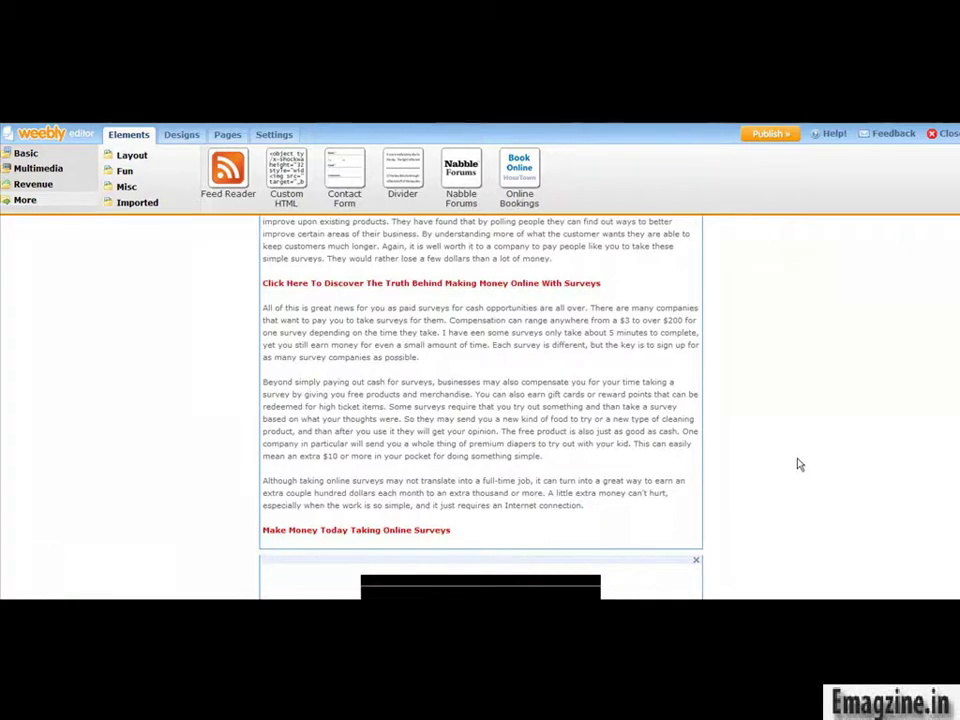
scroll(800, 445, down, 5)
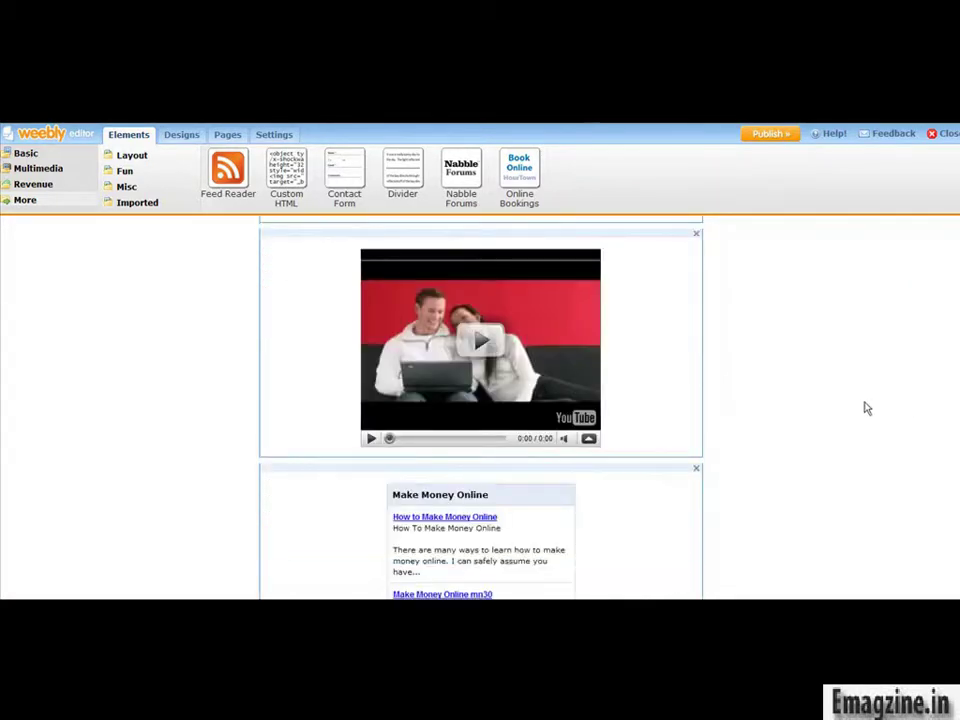
scroll(590, 415, down, 3)
scroll(606, 443, up, 4)
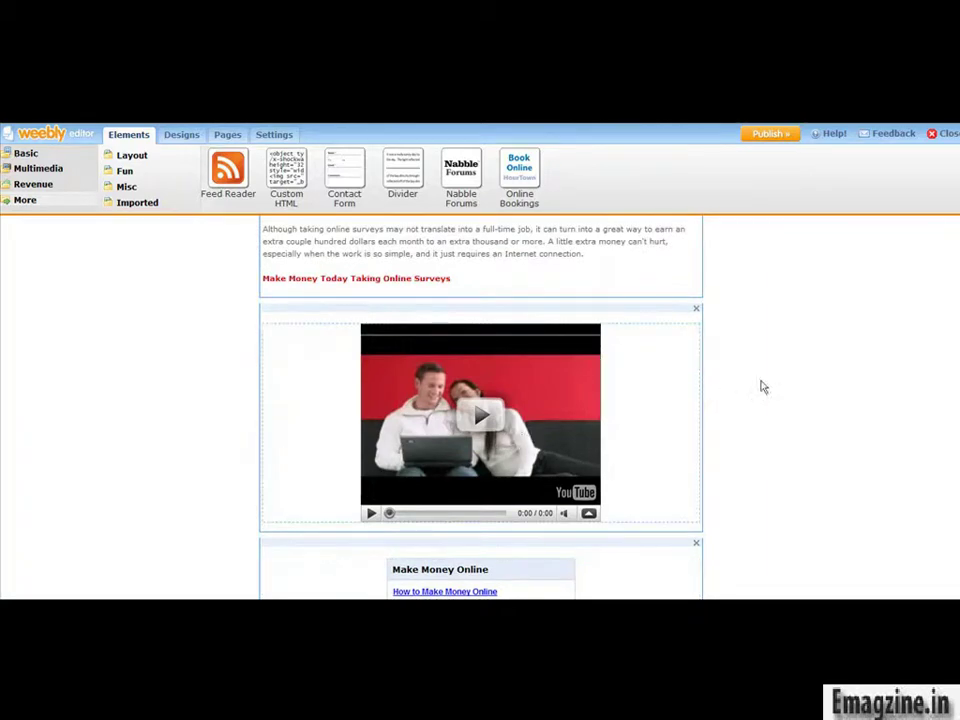
Insert a basic Paragraph element between the YouTube video and the Make Money Online feed
scroll(891, 412, up, 10)
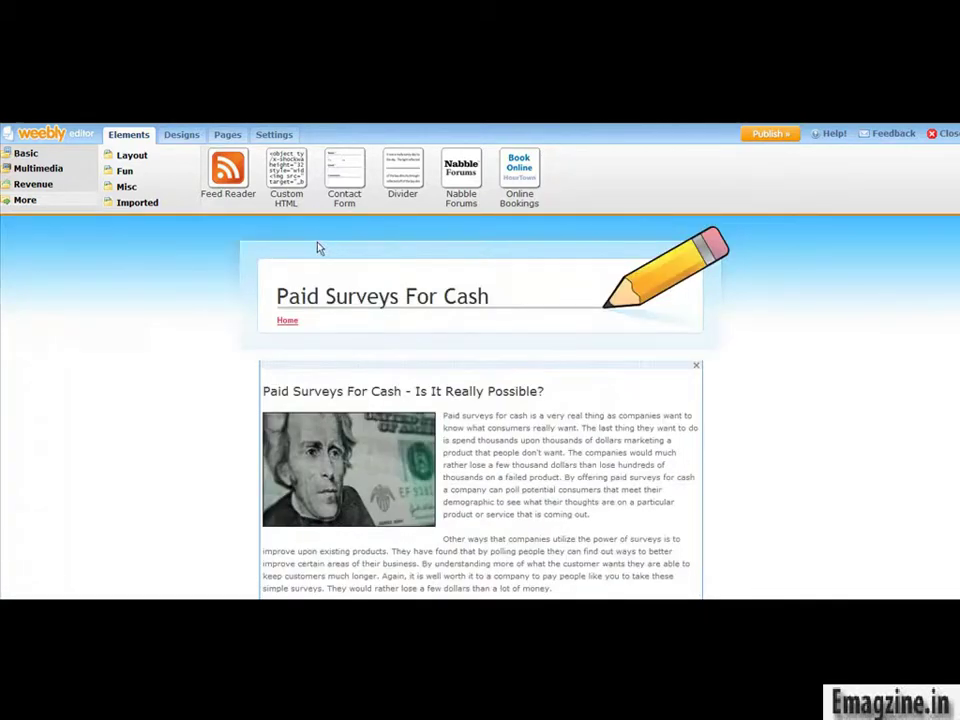
scroll(849, 349, down, 5)
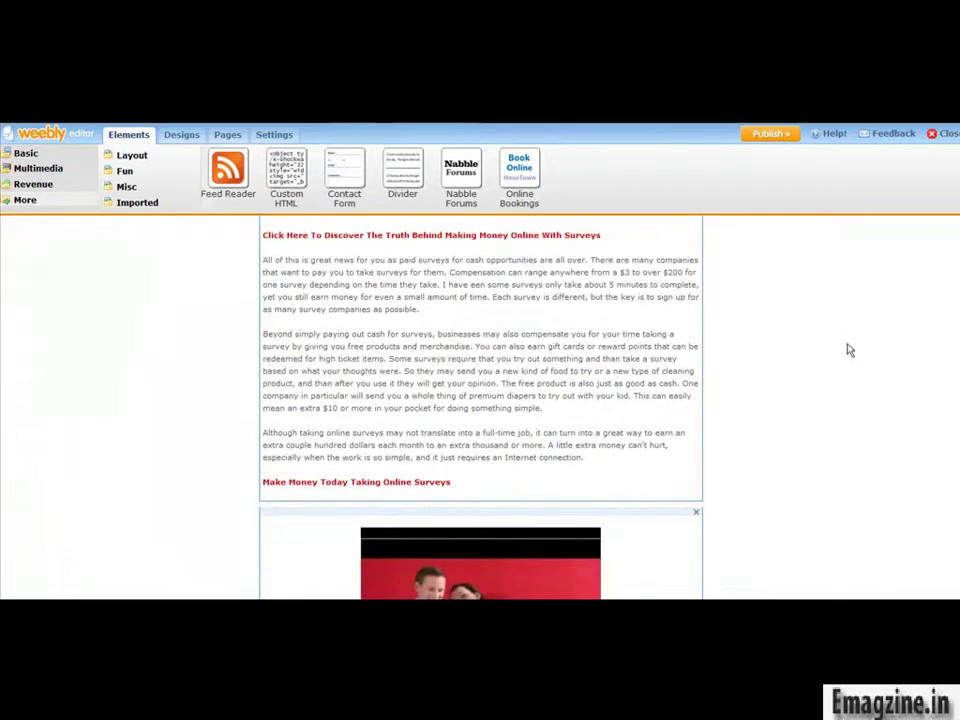
click(26, 155)
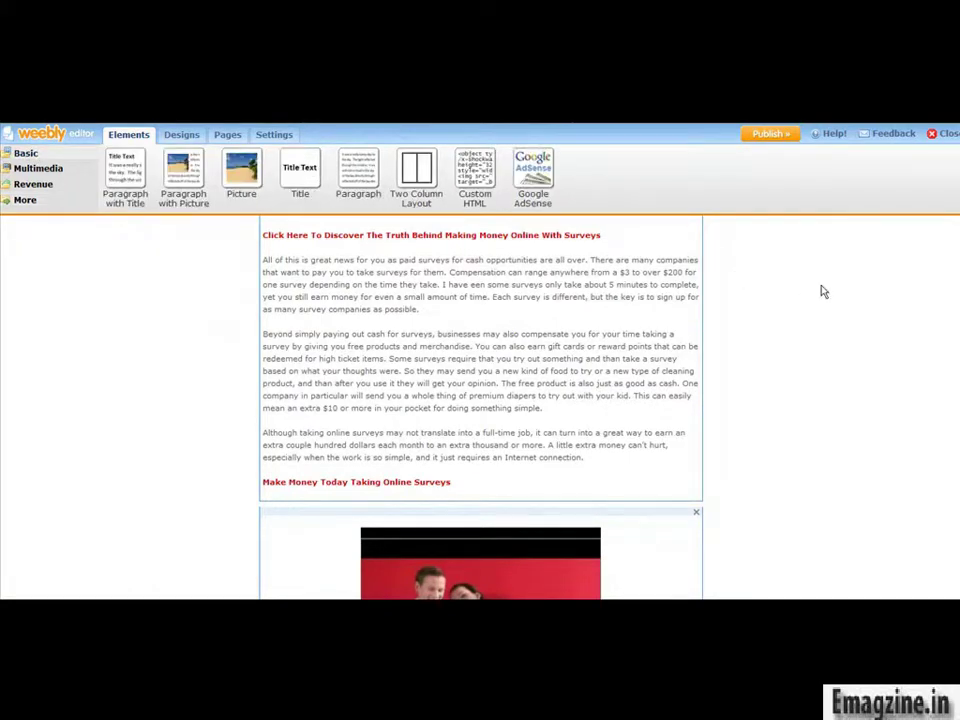
scroll(480, 400, down, 6)
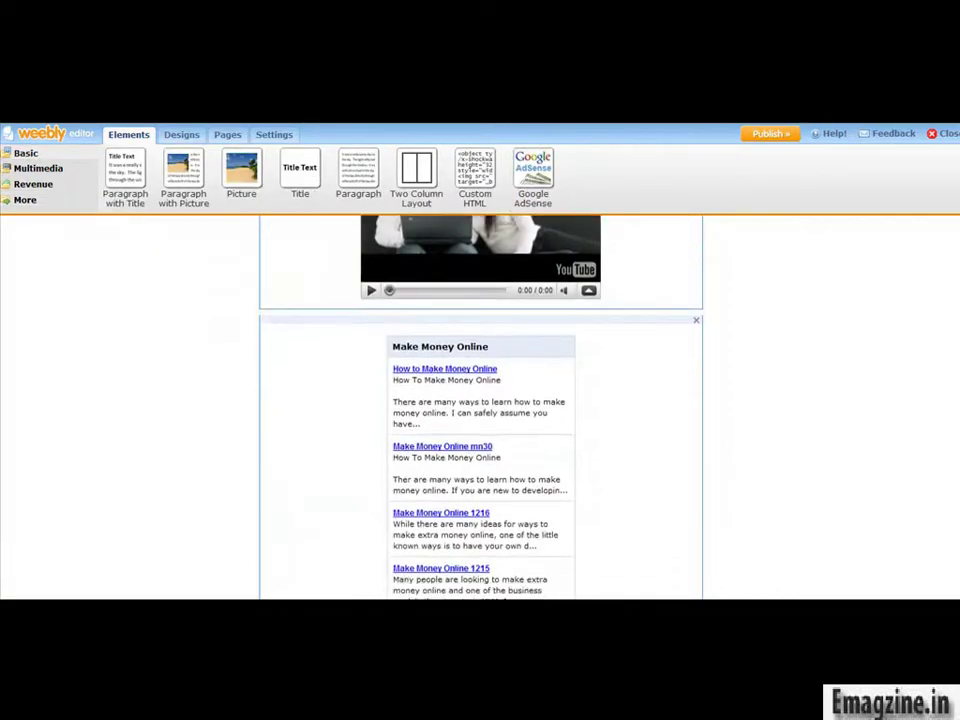
scroll(480, 400, down, 1)
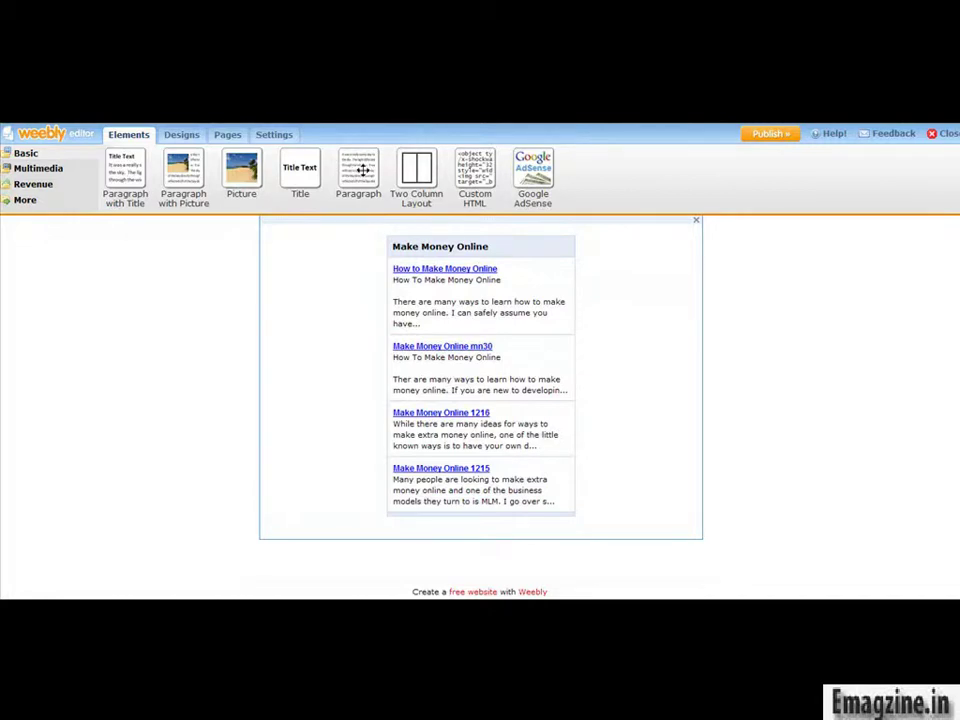
drag(362, 170, 606, 268)
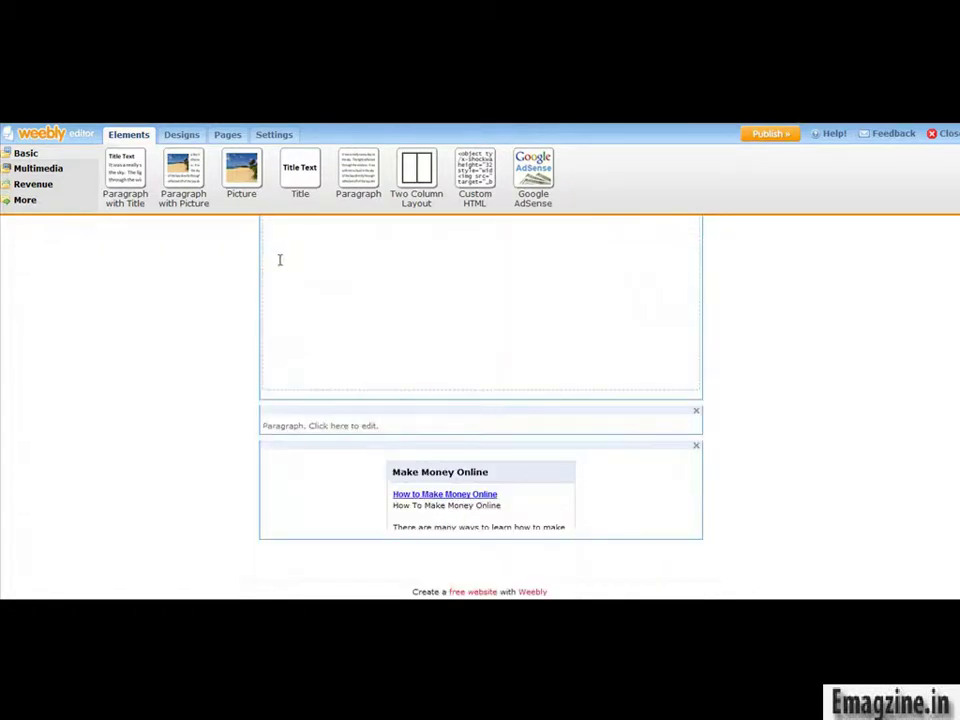
Replace the new paragraph's placeholder text with "Paid Surveys For Cash - Get the Solution Now"
click(334, 425)
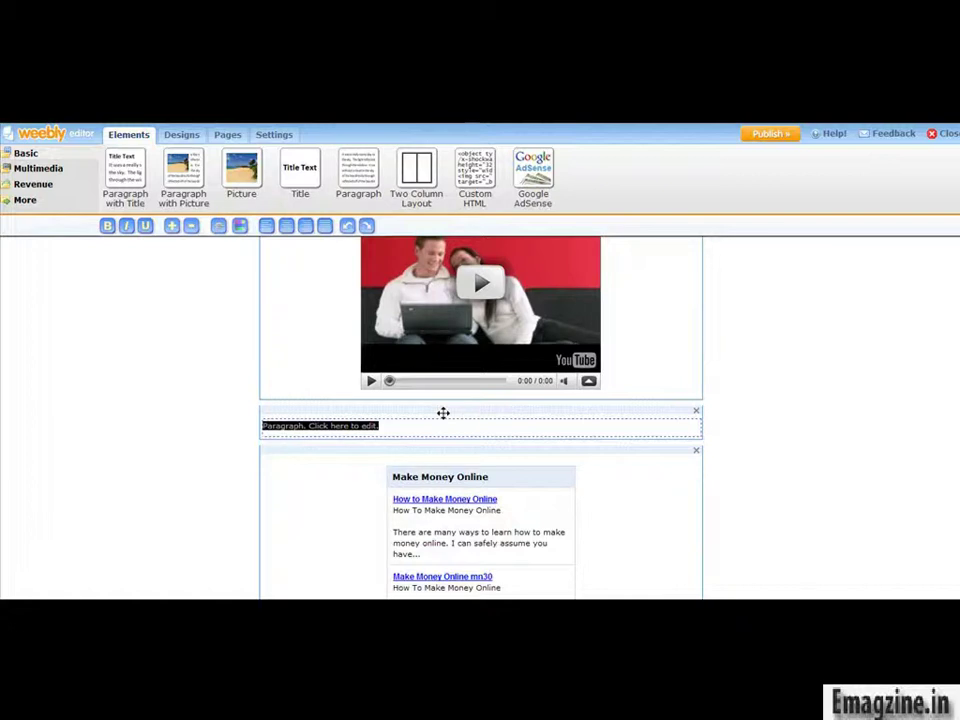
text(Iaid Survey s)
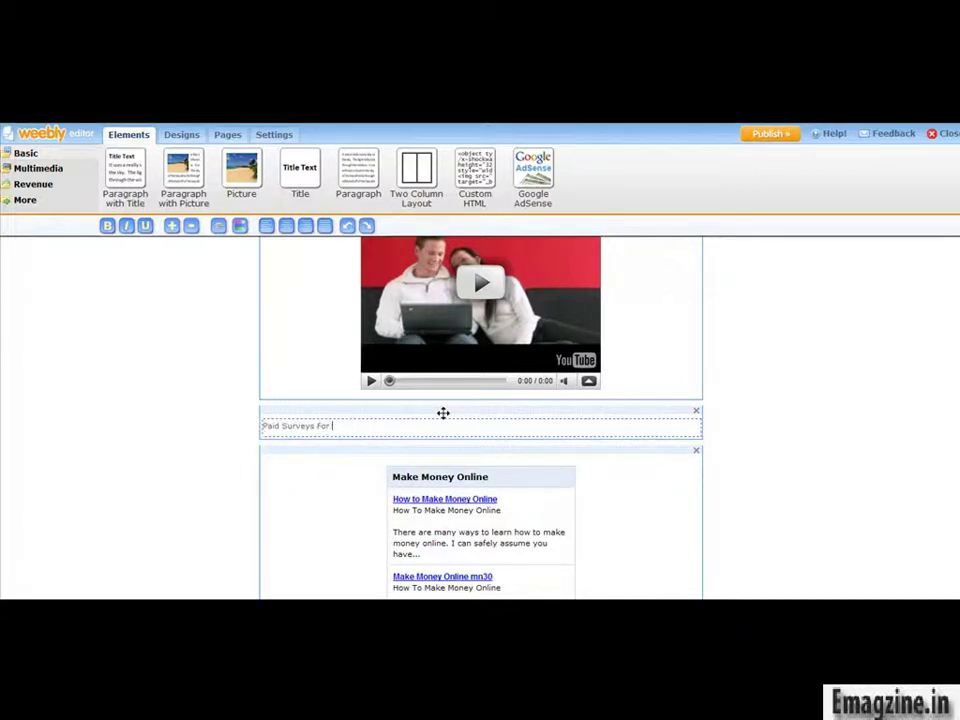
text(t the Solution Now)
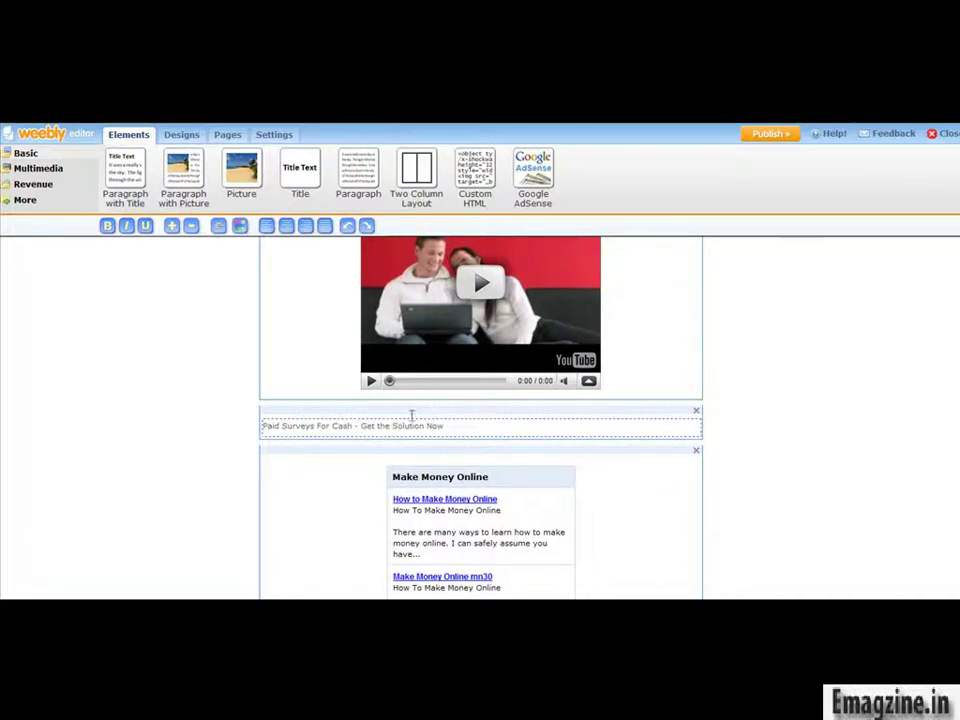
Center the "Paid Surveys For Cash - Get the Solution Now" paragraph below the video and make it bold
drag(444, 426, 261, 426)
click(302, 228)
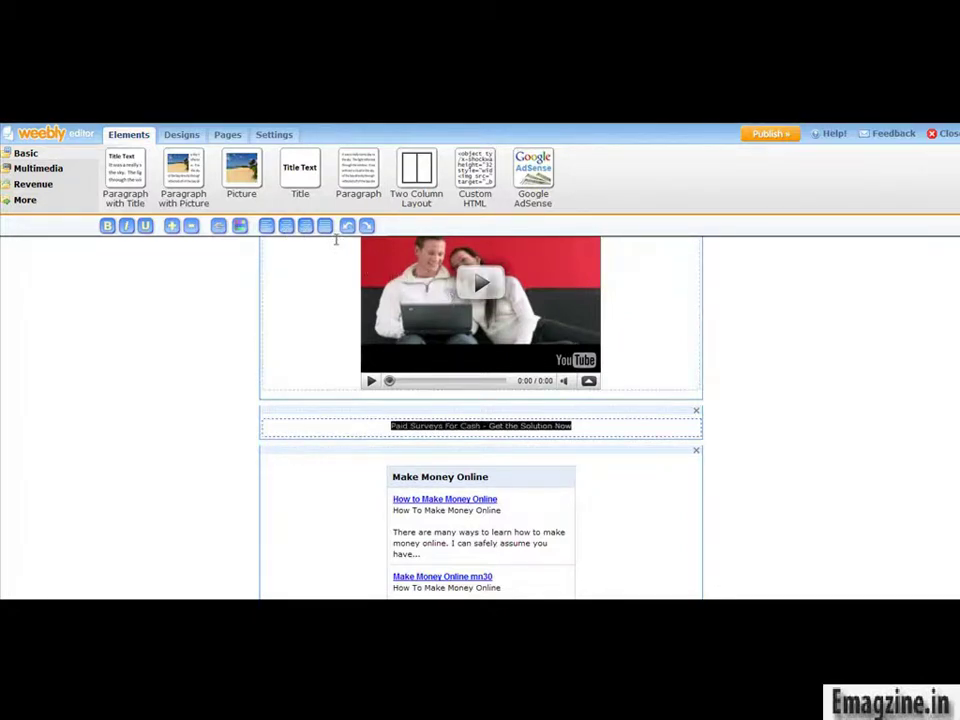
click(107, 226)
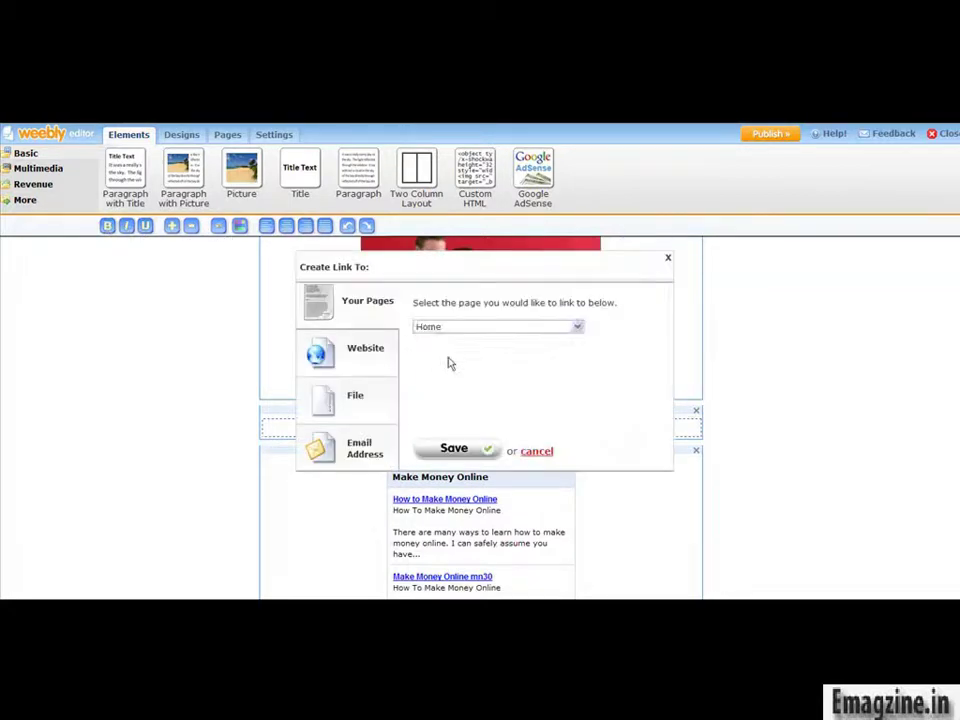
click(366, 356)
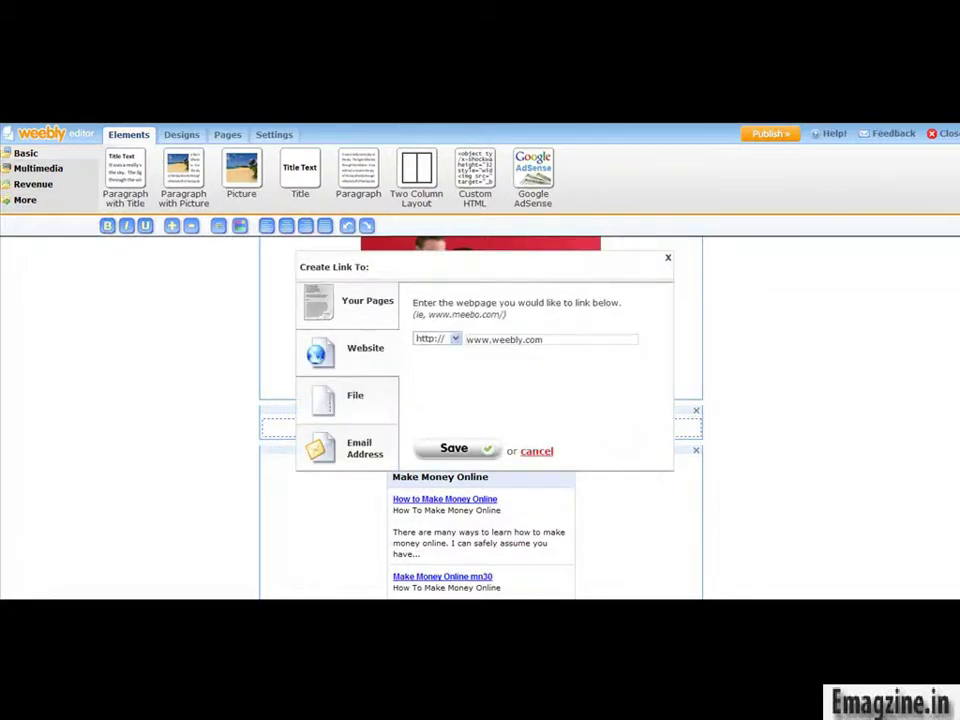
drag(557, 338, 456, 338)
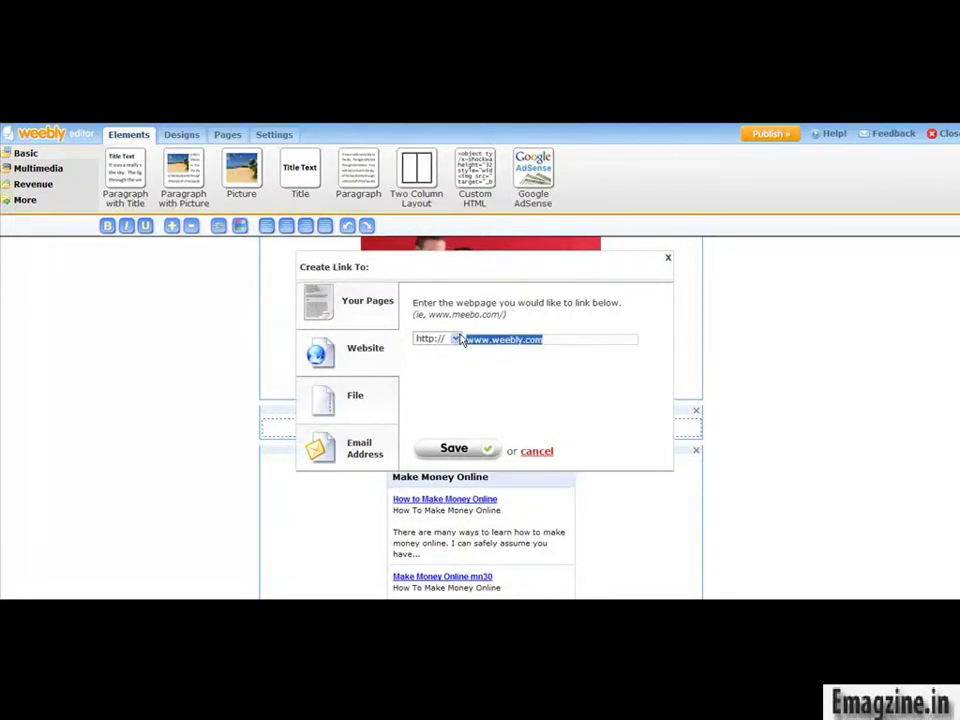
text(yo)
text(pinurl.com/mone)
text(ysurvey)
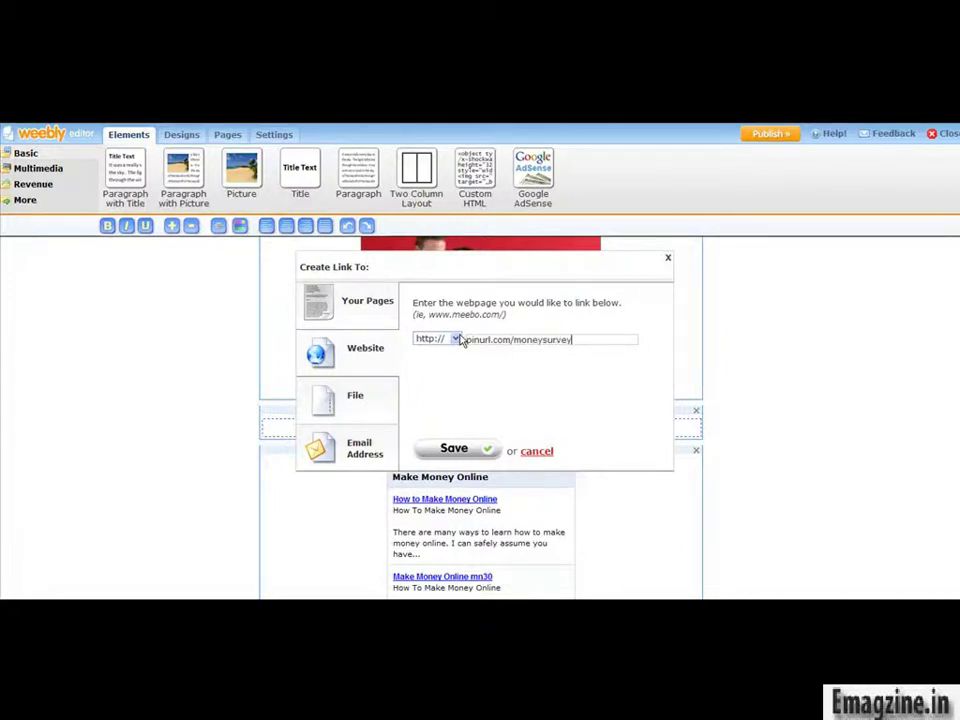
click(470, 449)
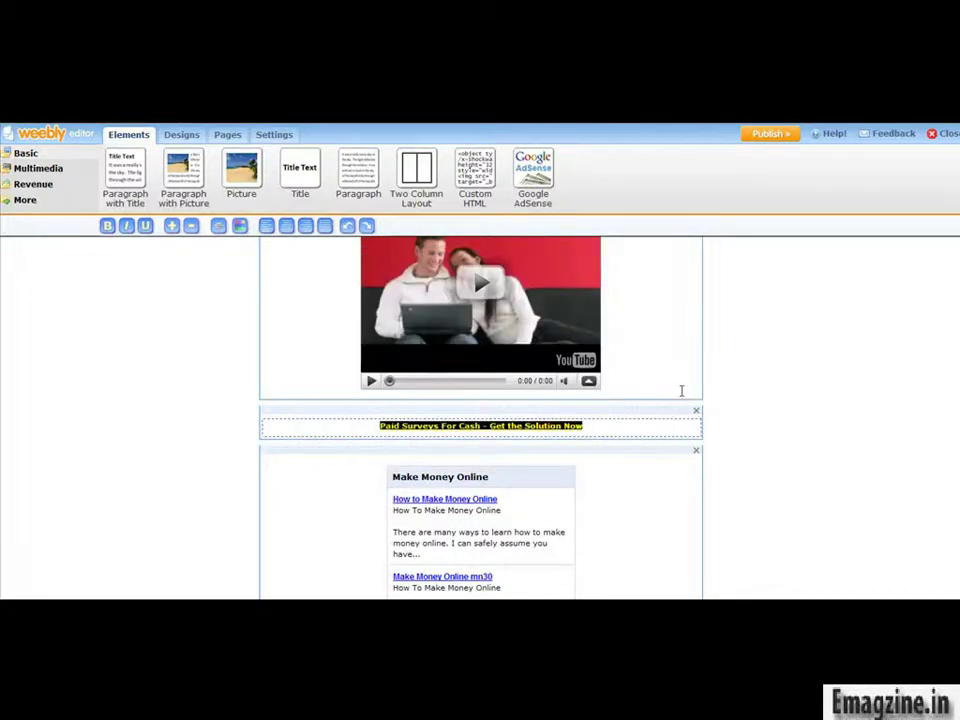
click(632, 429)
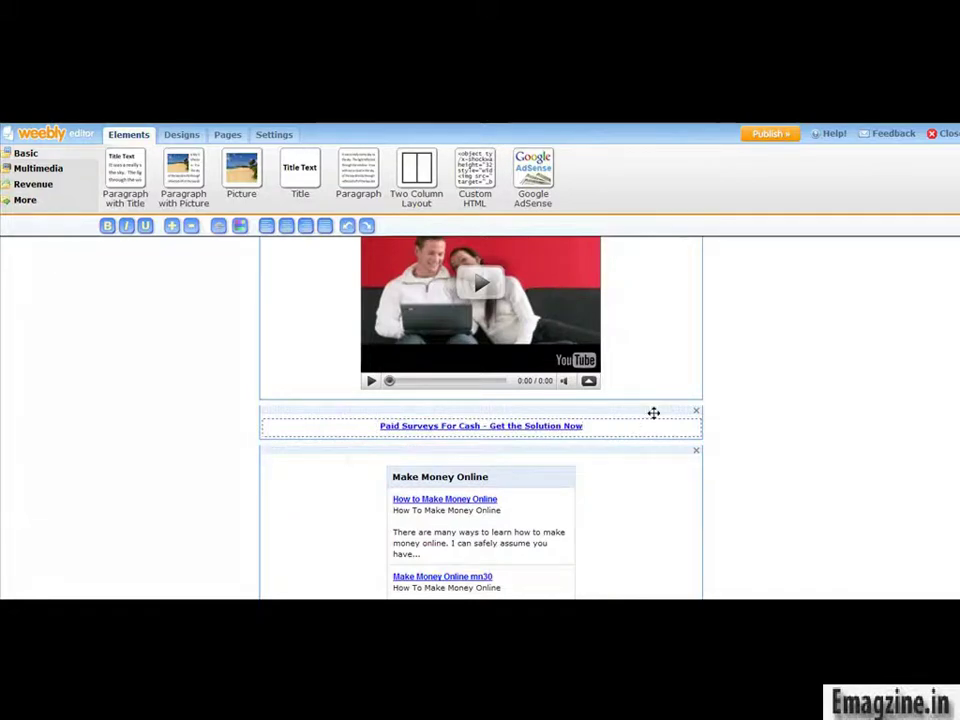
Look over the finished page, start publishing the site and choose a weebly.com subdomain for its address
scroll(654, 411, down, 5)
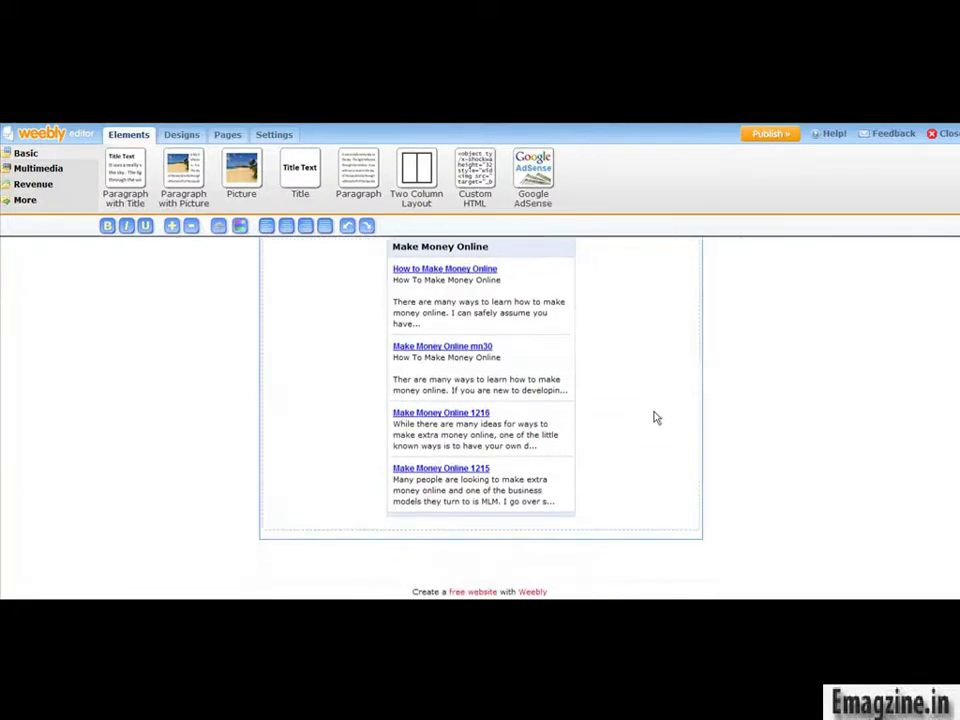
scroll(670, 406, up, 10)
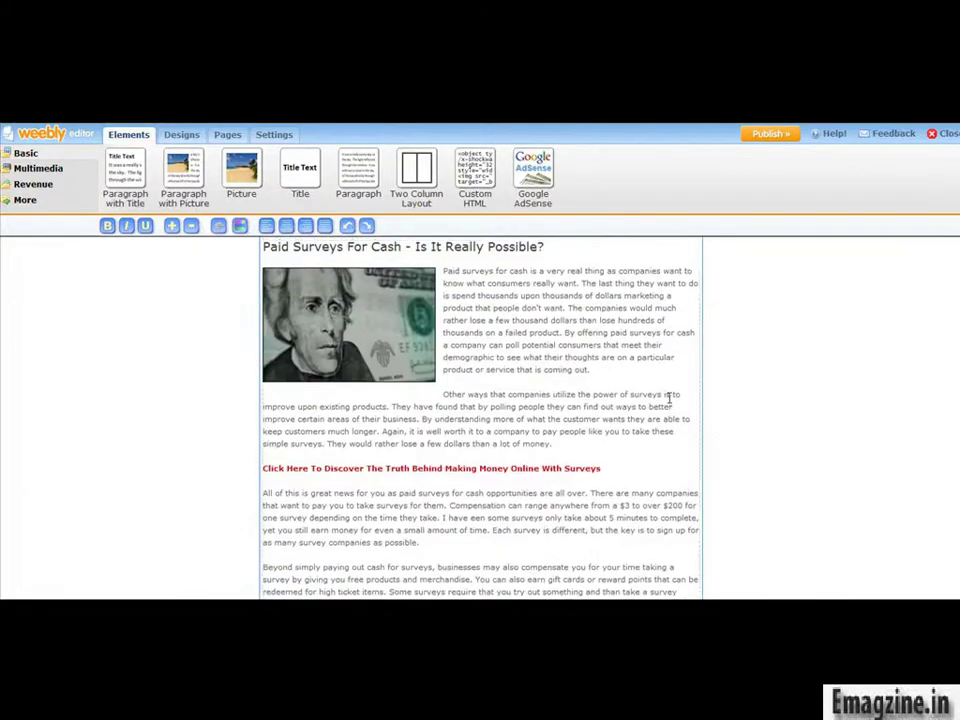
scroll(675, 398, down, 10)
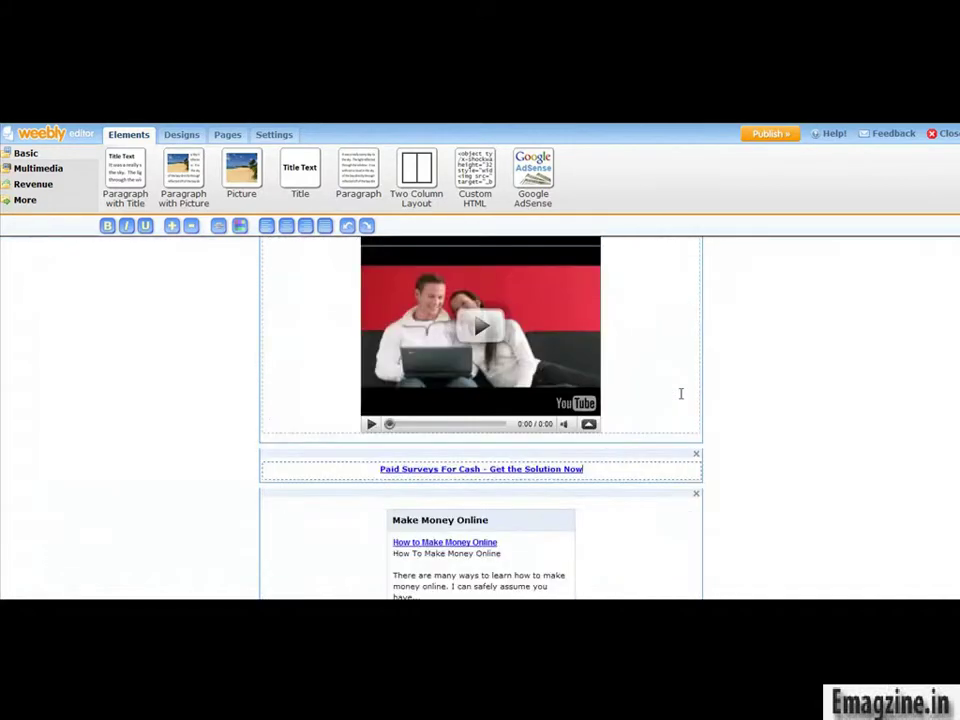
scroll(742, 393, up, 5)
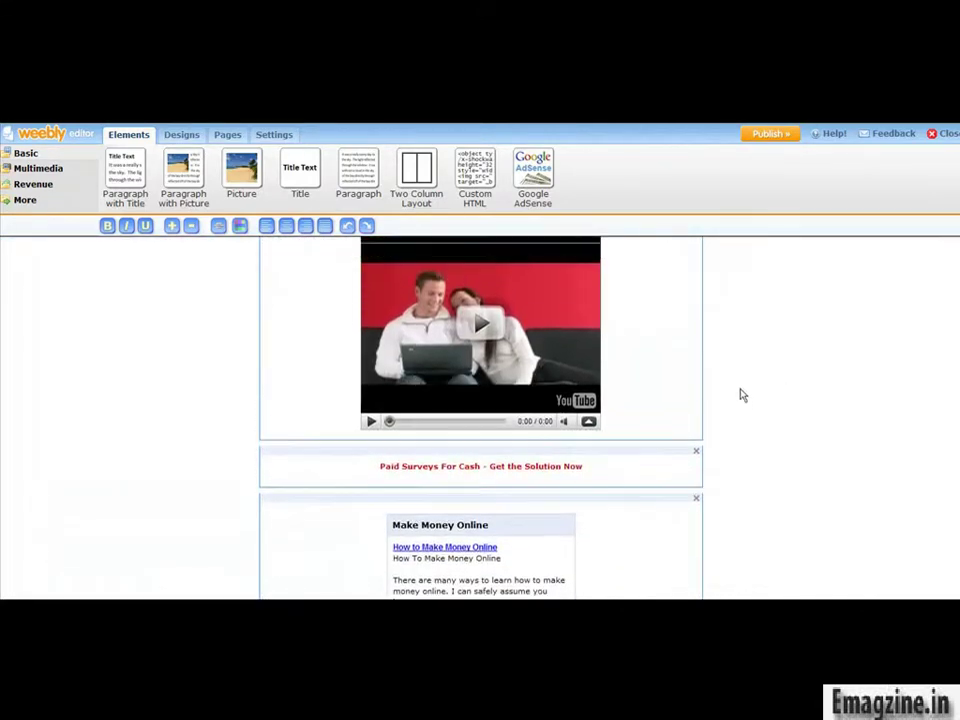
scroll(742, 391, up, 5)
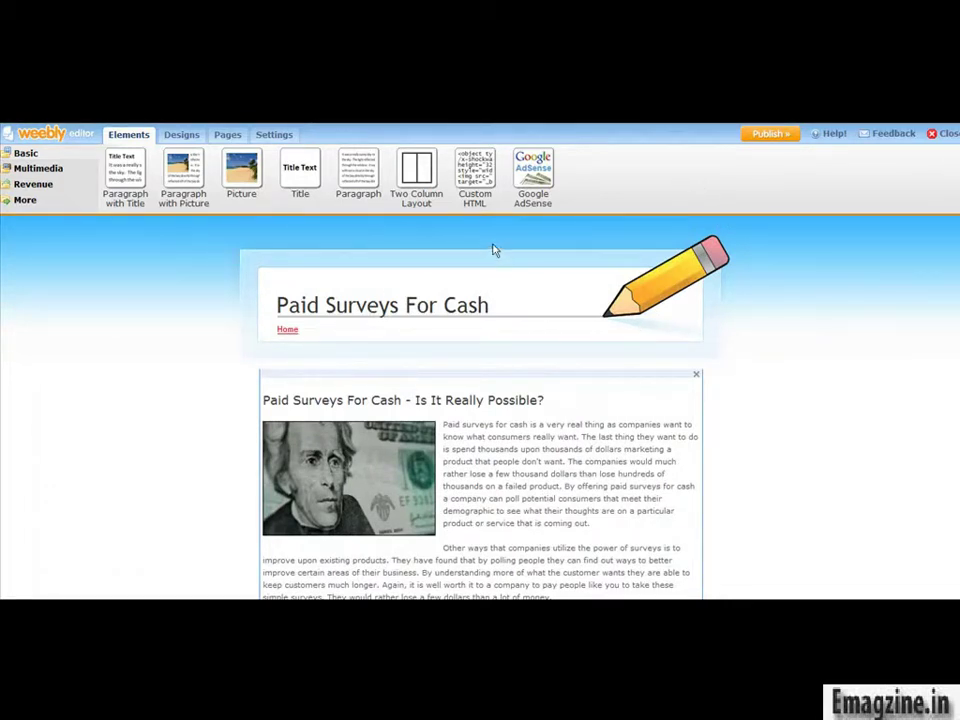
click(767, 135)
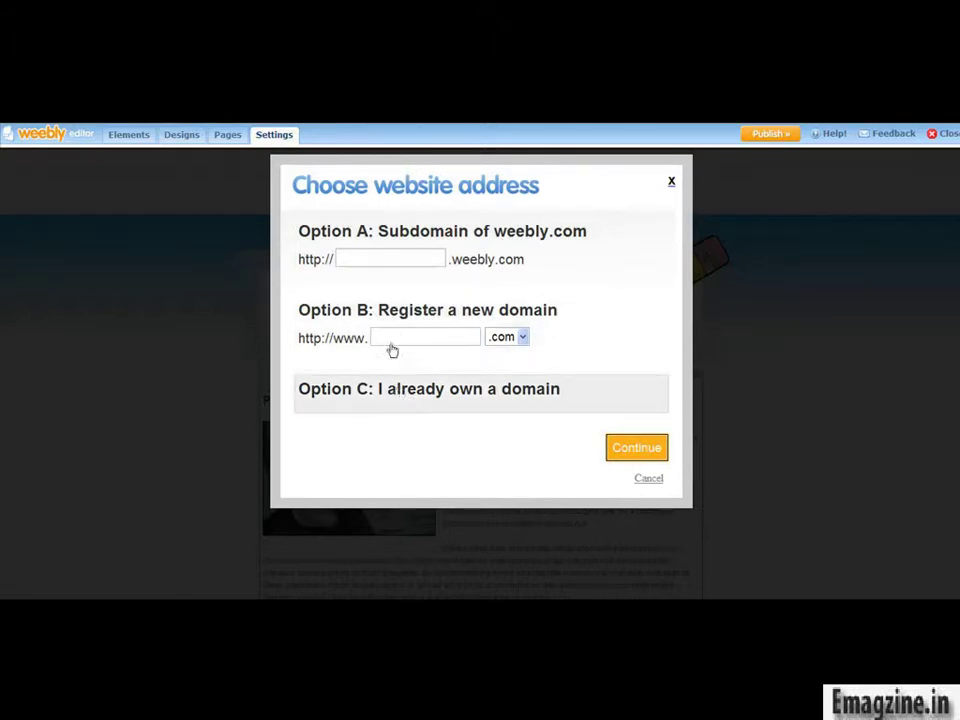
click(390, 252)
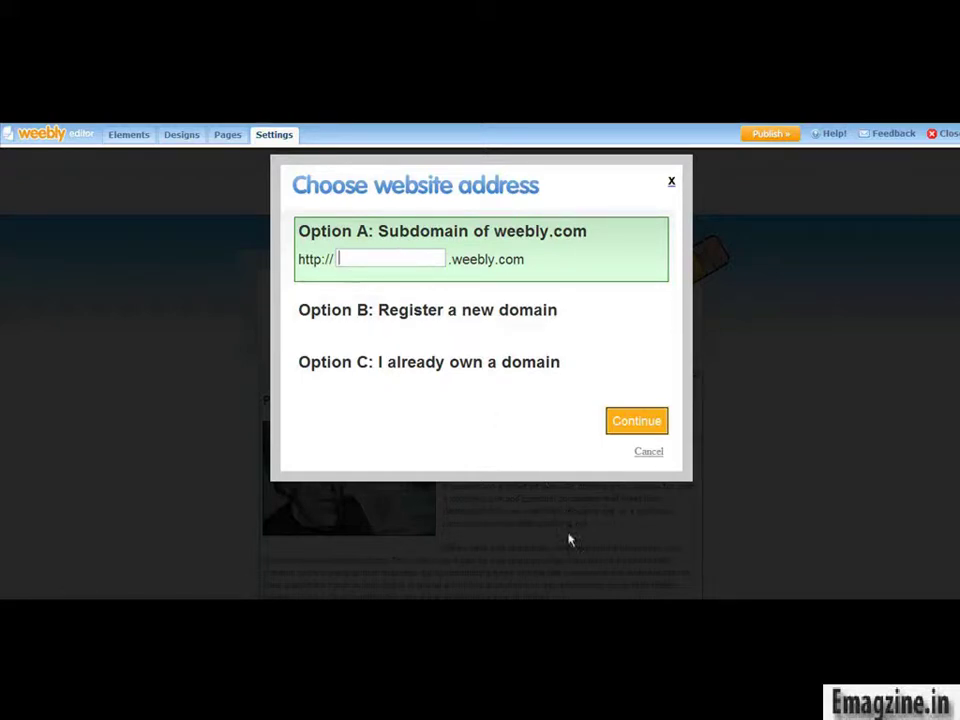
Copy "Paid Surveys For Cash" from the title in the article-1 Notepad file and paste it as the Weebly subdomain
click(595, 607)
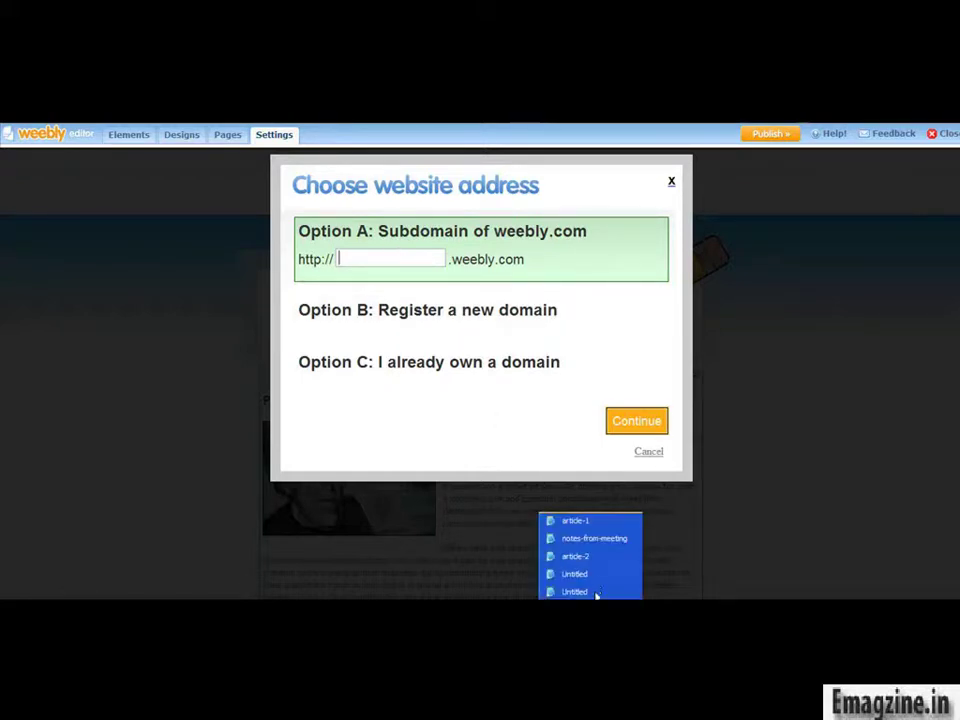
click(588, 522)
scroll(80, 195, up, 1)
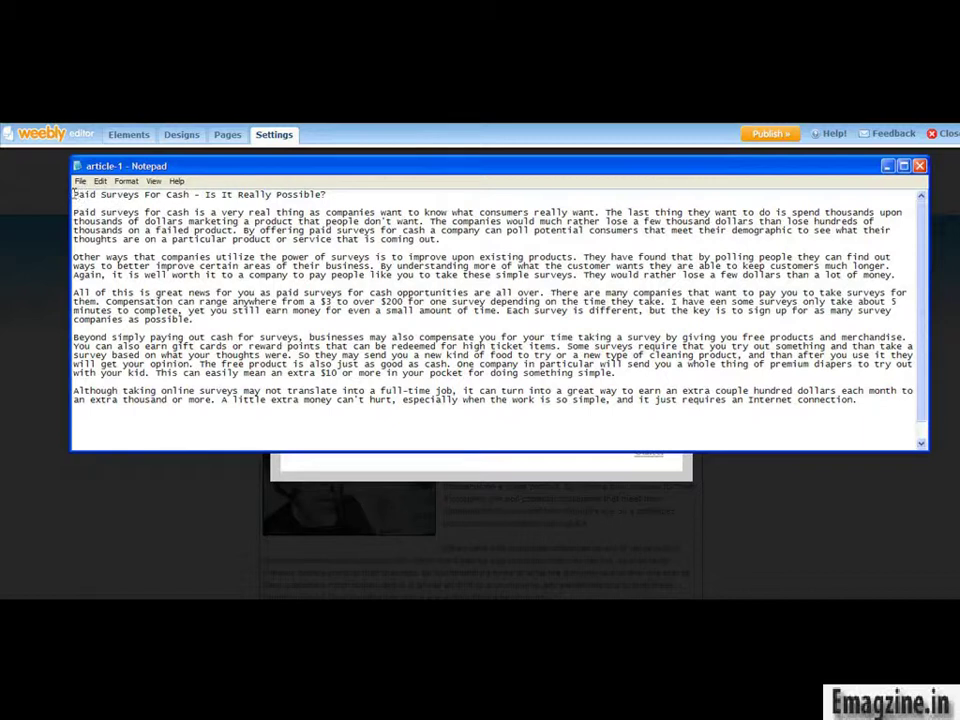
drag(75, 194, 187, 195)
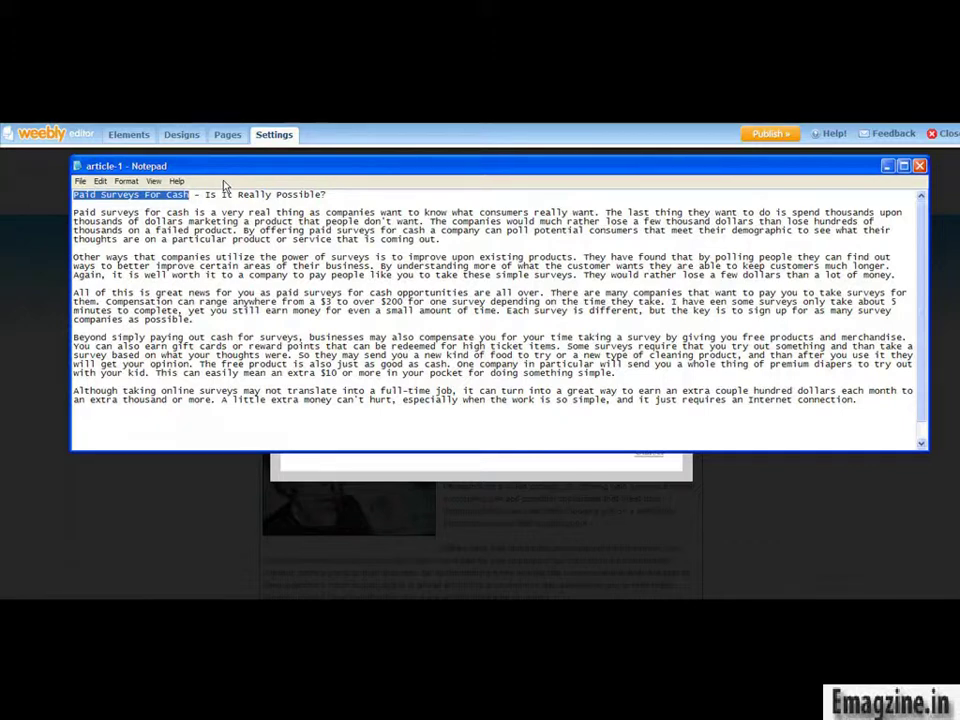
right_click(176, 197)
click(191, 232)
click(237, 459)
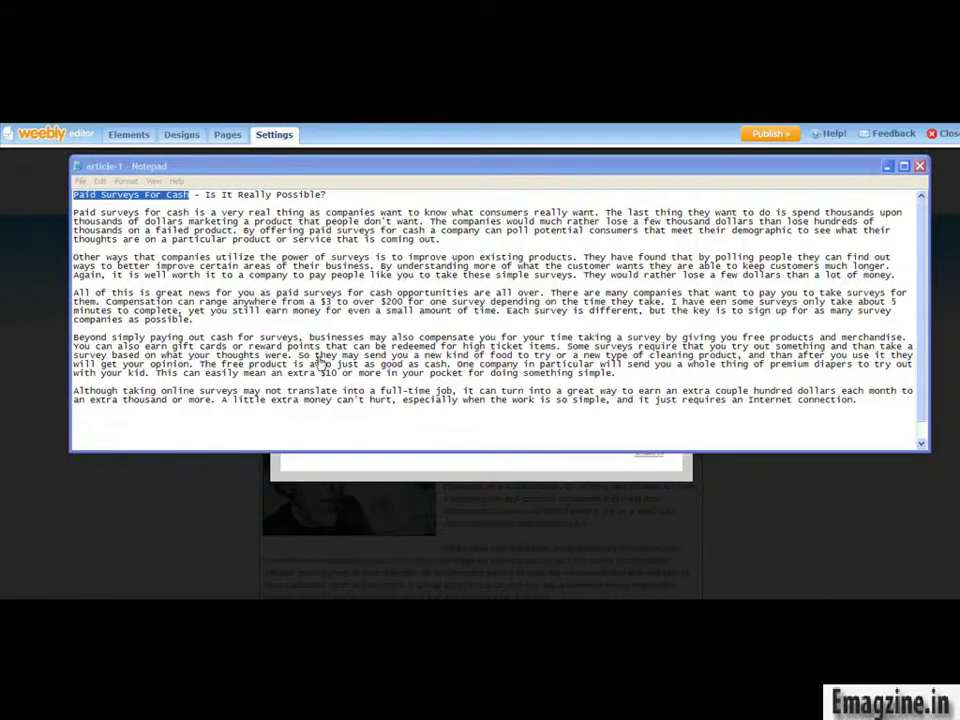
right_click(352, 257)
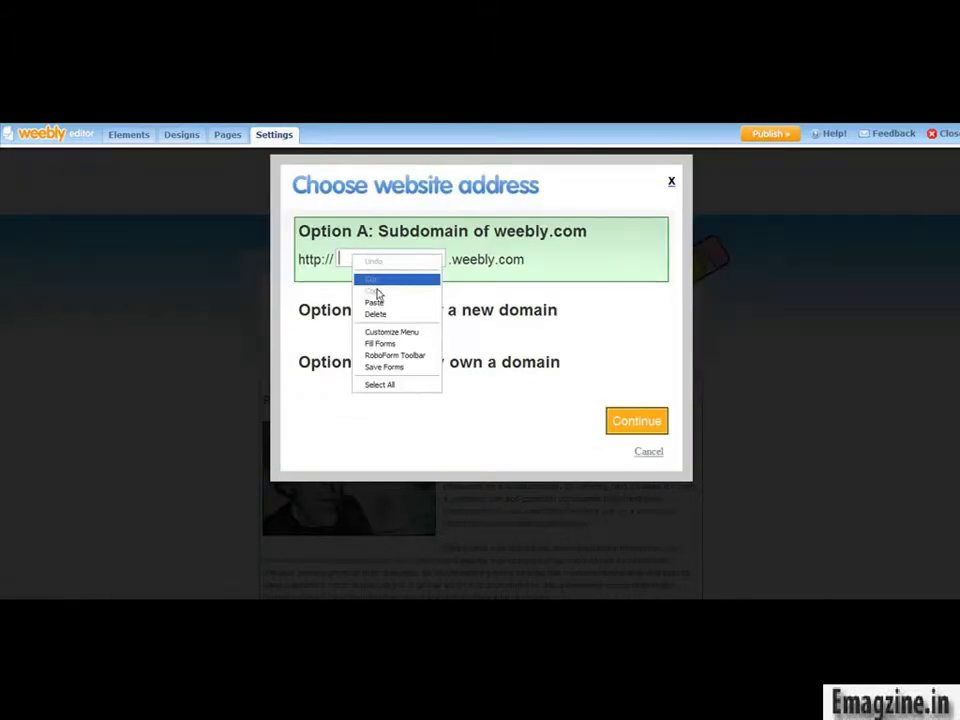
click(375, 294)
Rewrite the pasted subdomain in lowercase without spaces as paidsurveysforcash
double_click(424, 260)
click(426, 258)
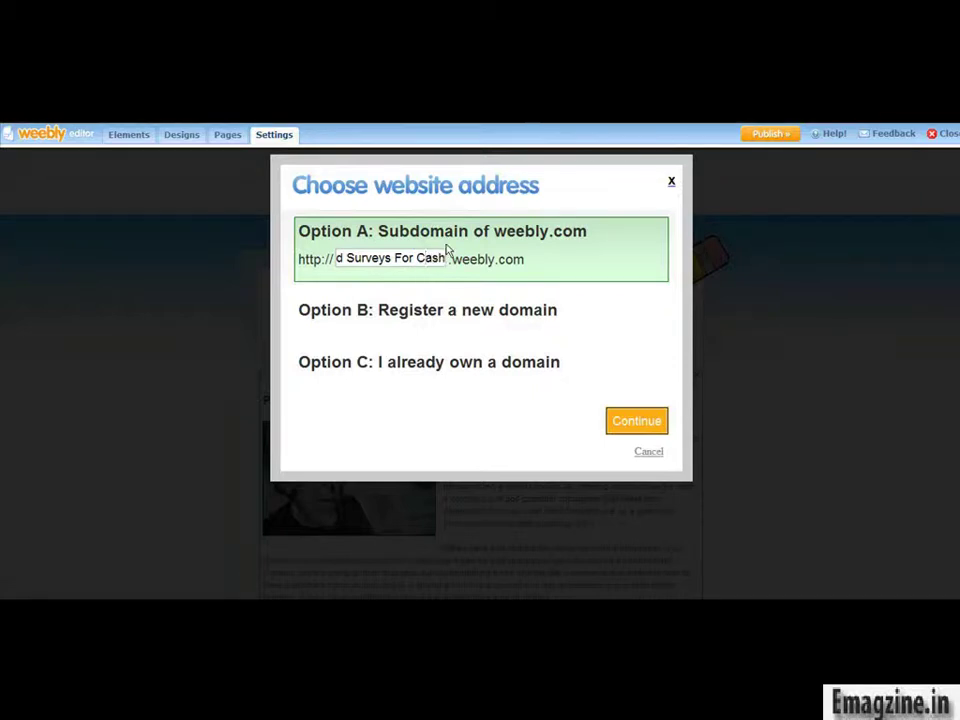
key(BackSpace)
text(c)
key(Left)
key(BackSpace)
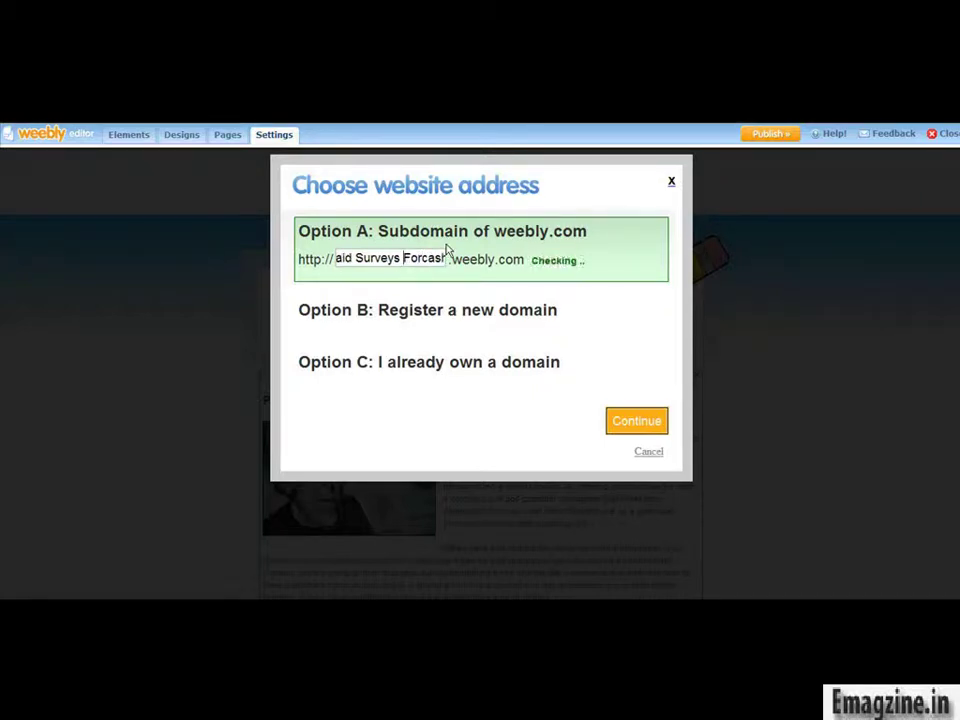
key(Left)
key(Left)
key(BackSpace)
text(f)
key(Left)
key(BackSpace)
key(Left)
key(Left)
key(Left)
key(Left)
key(Left)
key(Left)
key(BackSpace)
text(s)
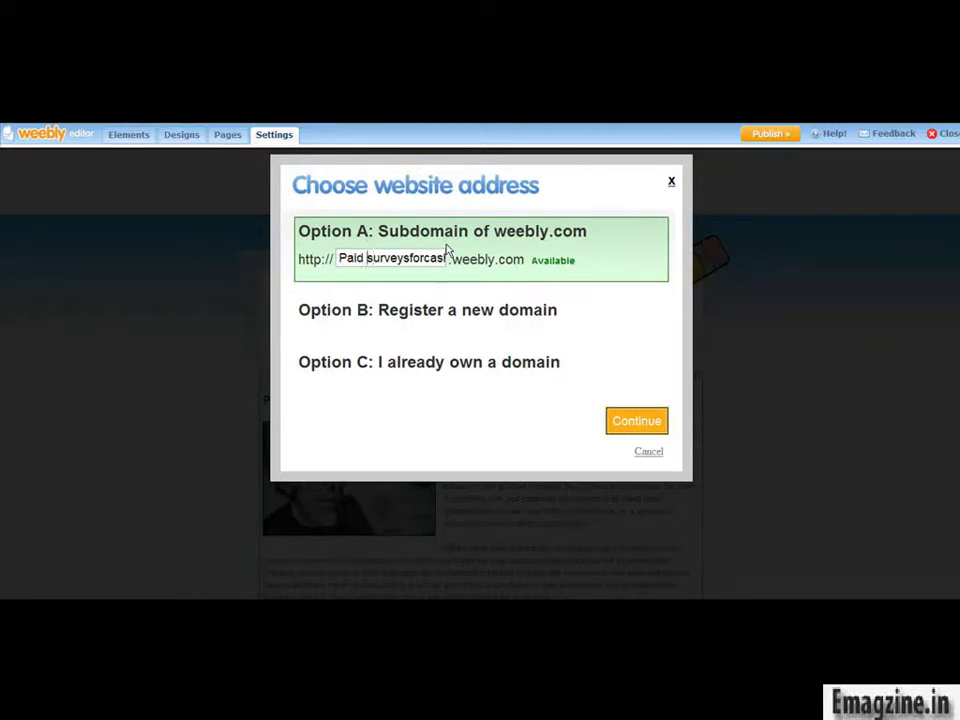
key(BackSpace)
key(Left)
key(Left)
key(Left)
key(BackSpace)
text(p)
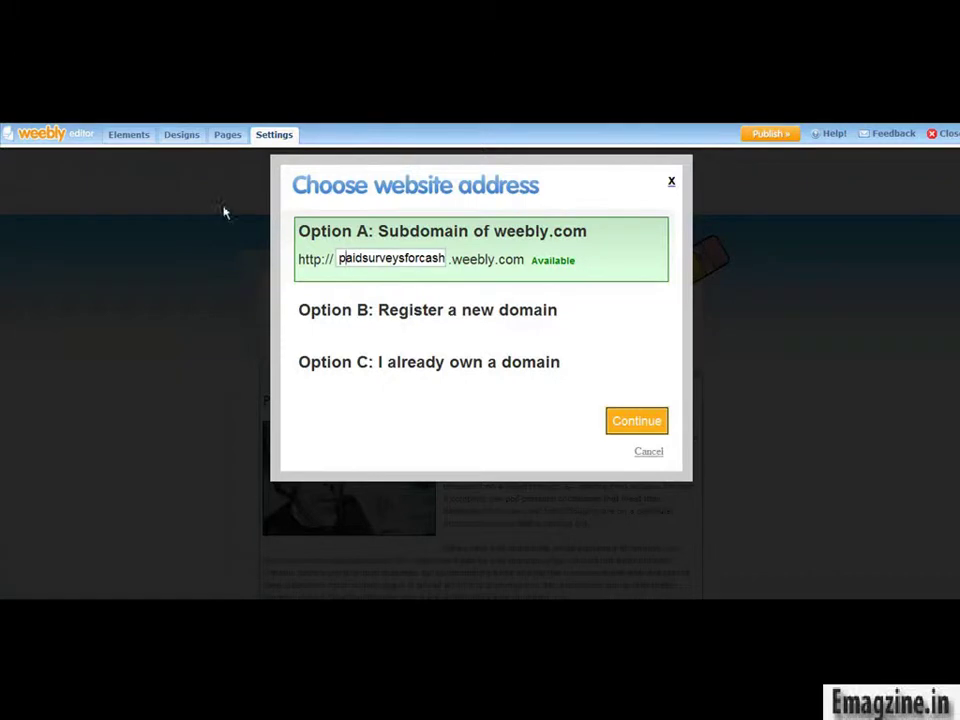
drag(339, 258, 444, 262)
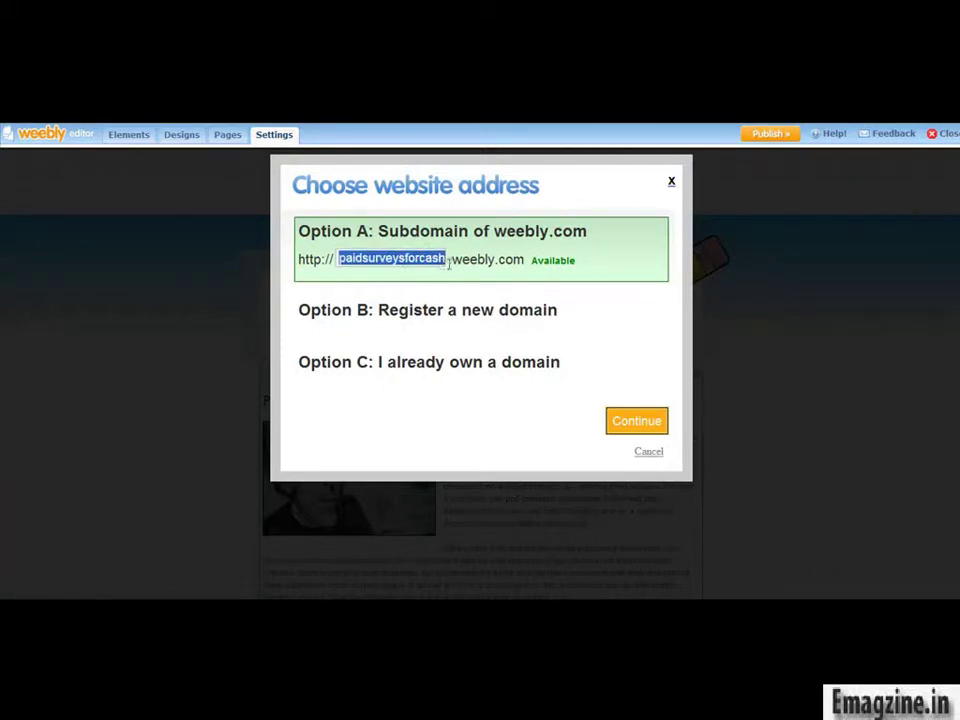
click(450, 260)
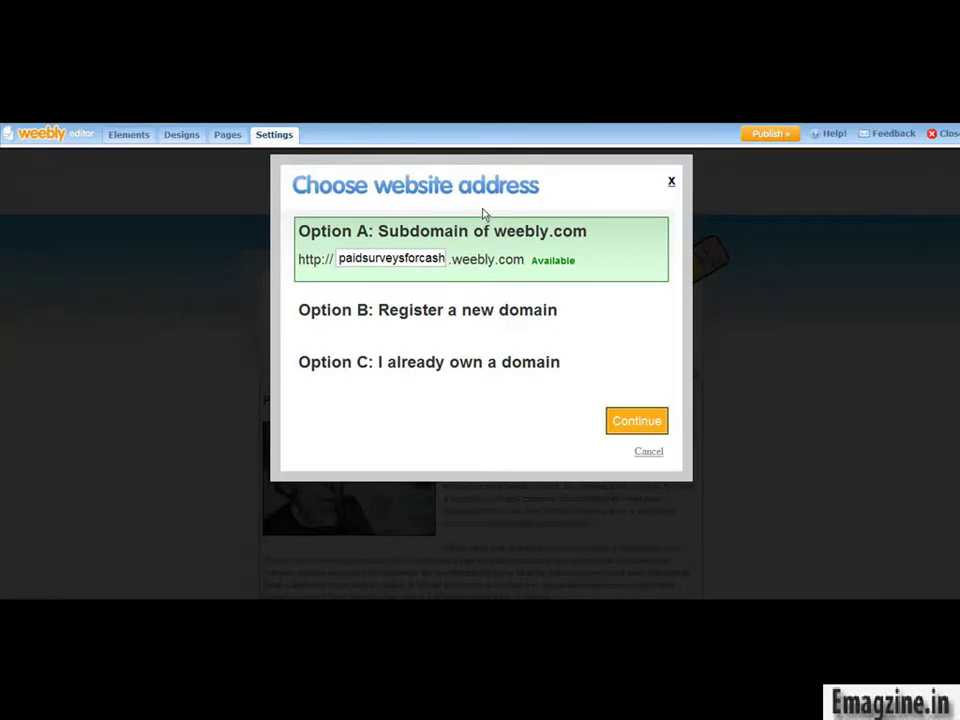
Try weightloss and weightloss123 as the subdomain to check their availability
drag(446, 259, 315, 268)
text(weightloss)
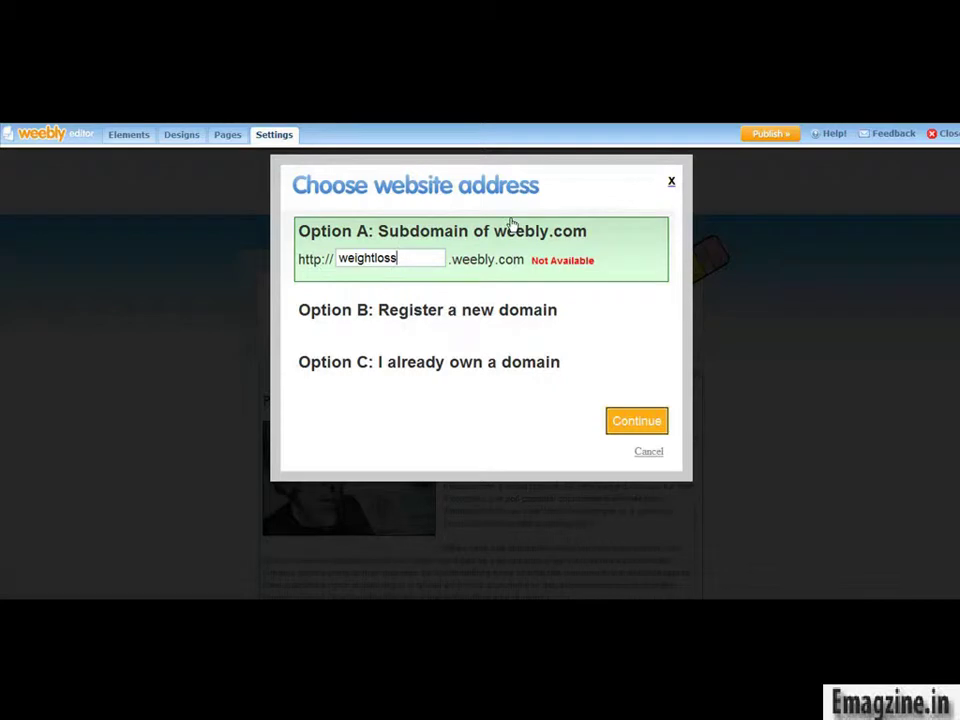
text(123)
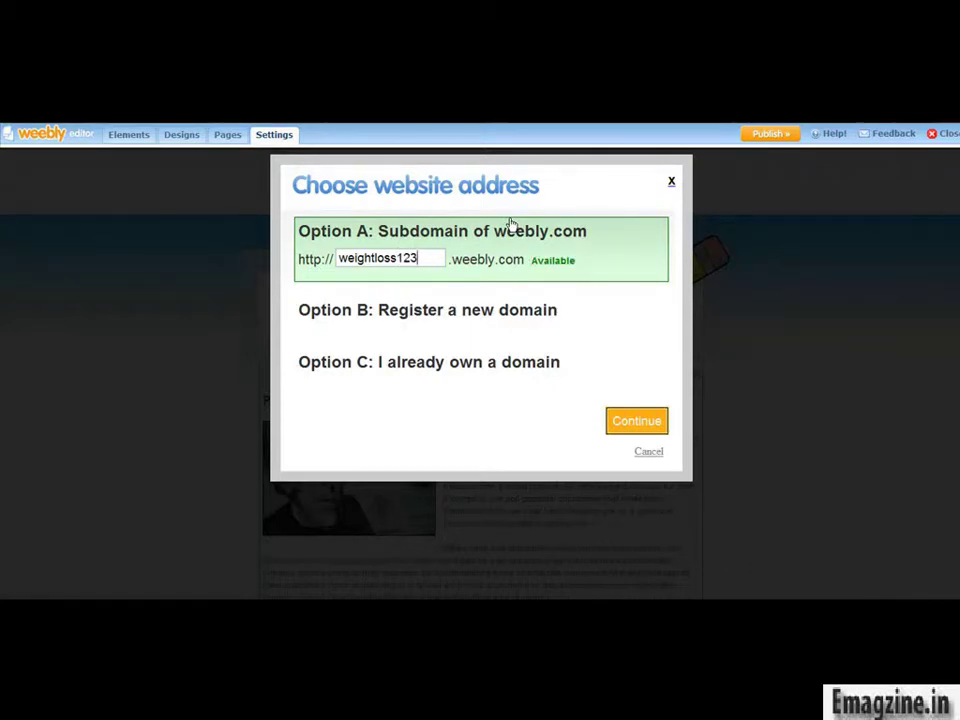
Replace the trial subdomain with paidsurveysforcash again
key(BackSpace)
key(BackSpace)
key(BackSpace)
key(BackSpace)
key(BackSpace)
key(BackSpace)
key(BackSpace)
key(BackSpace)
key(BackSpace)
key(BackSpace)
key(BackSpace)
key(BackSpace)
key(BackSpace)
text(pa)
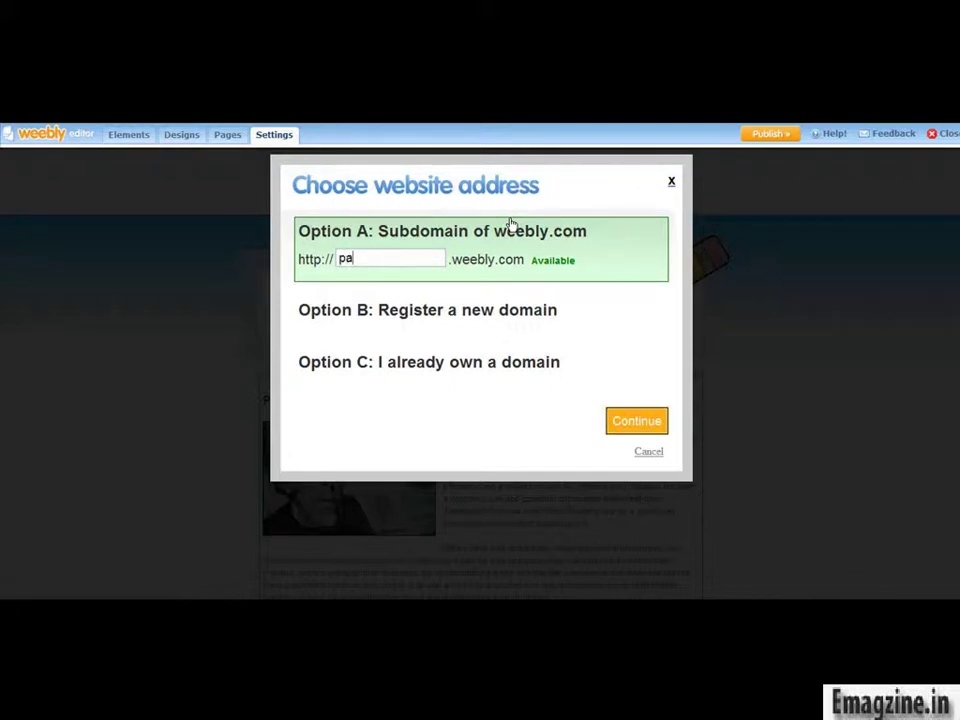
text(idsurveysforcash)
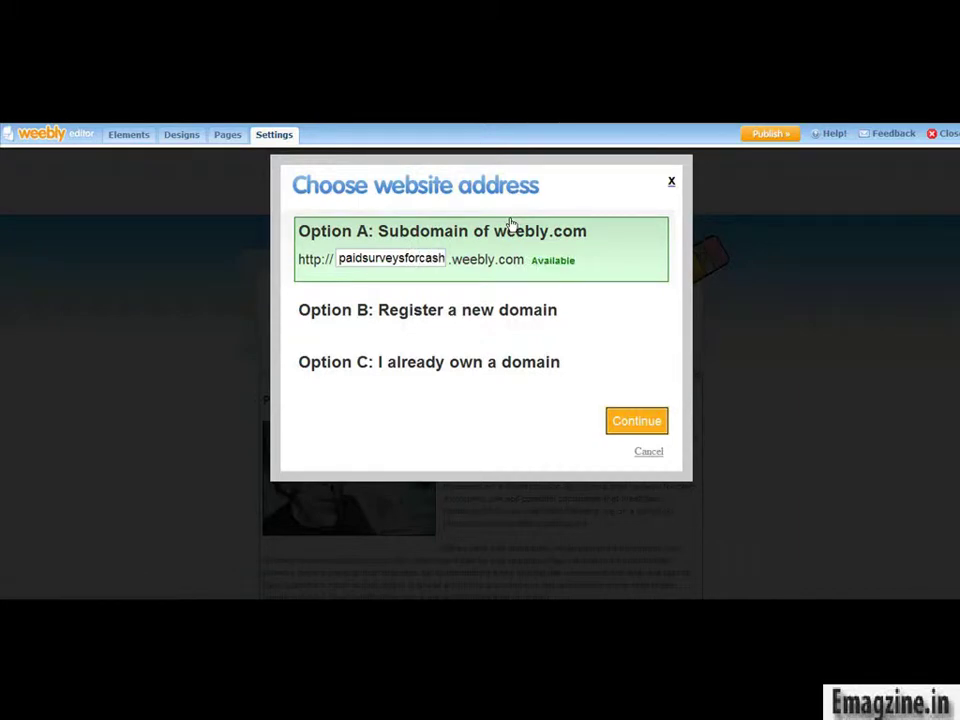
Glance at the article-1 file in Notepad, and publish the site at paidsurveysforcash.weebly.com
click(579, 597)
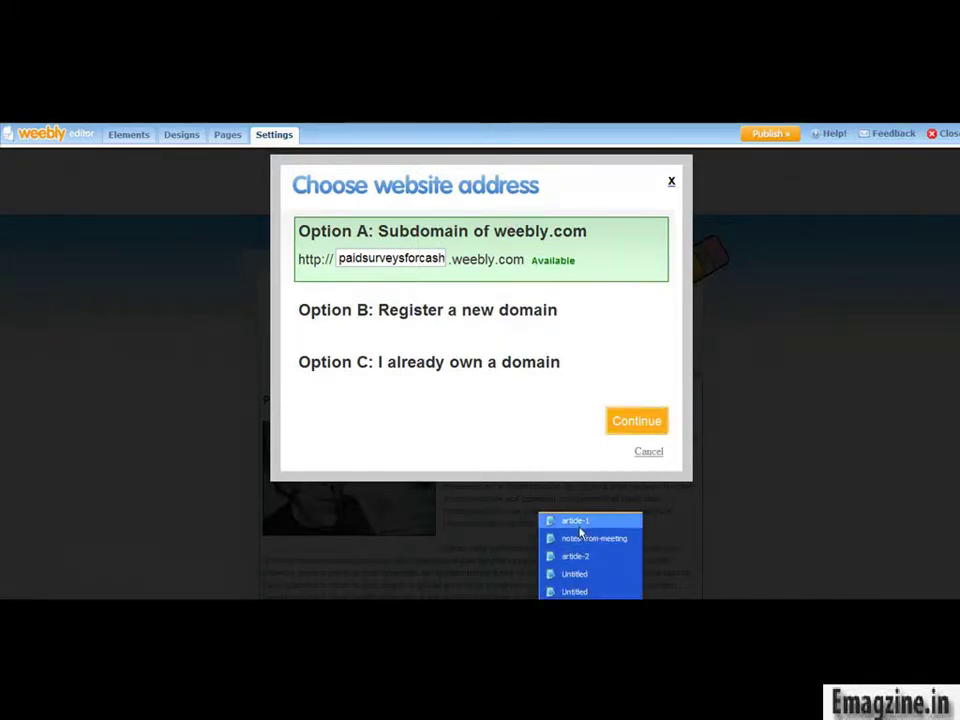
click(560, 519)
click(200, 468)
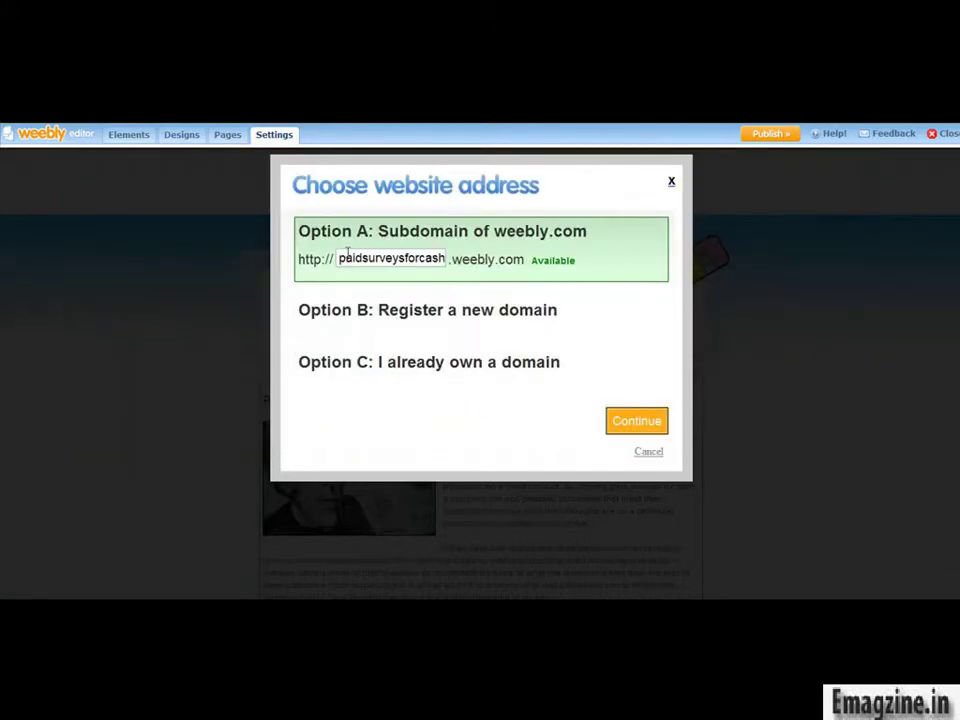
click(621, 424)
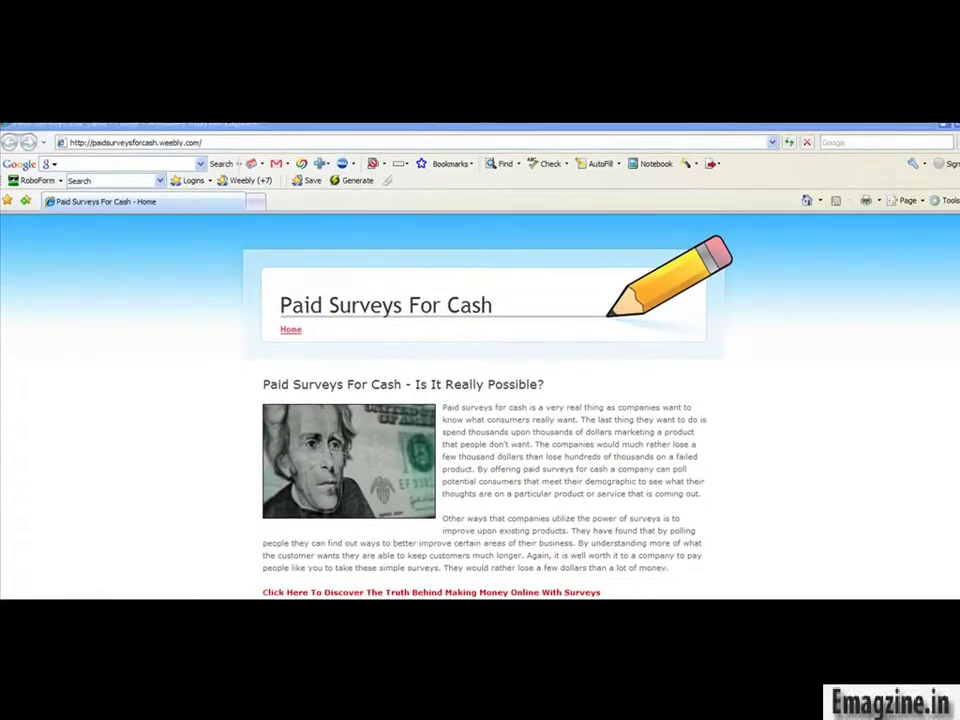
Examine the published page's site title, article heading, body text and call-to-action link
click(41, 133)
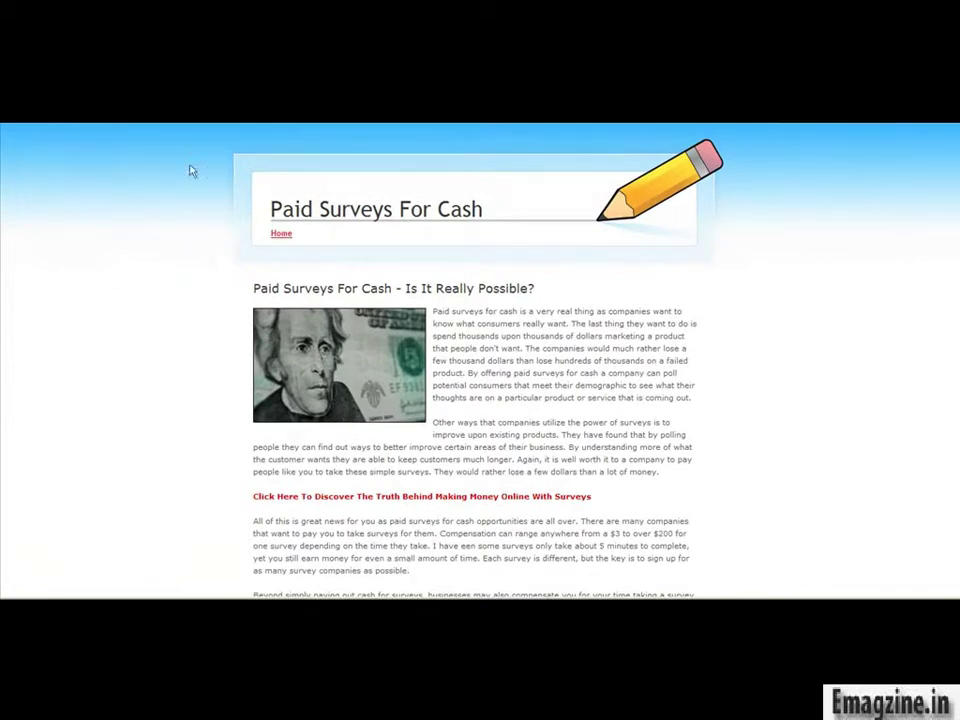
drag(268, 208, 322, 208)
click(521, 210)
drag(283, 290, 558, 312)
click(488, 323)
click(559, 467)
scroll(539, 394, down, 1)
scroll(539, 394, down, 3)
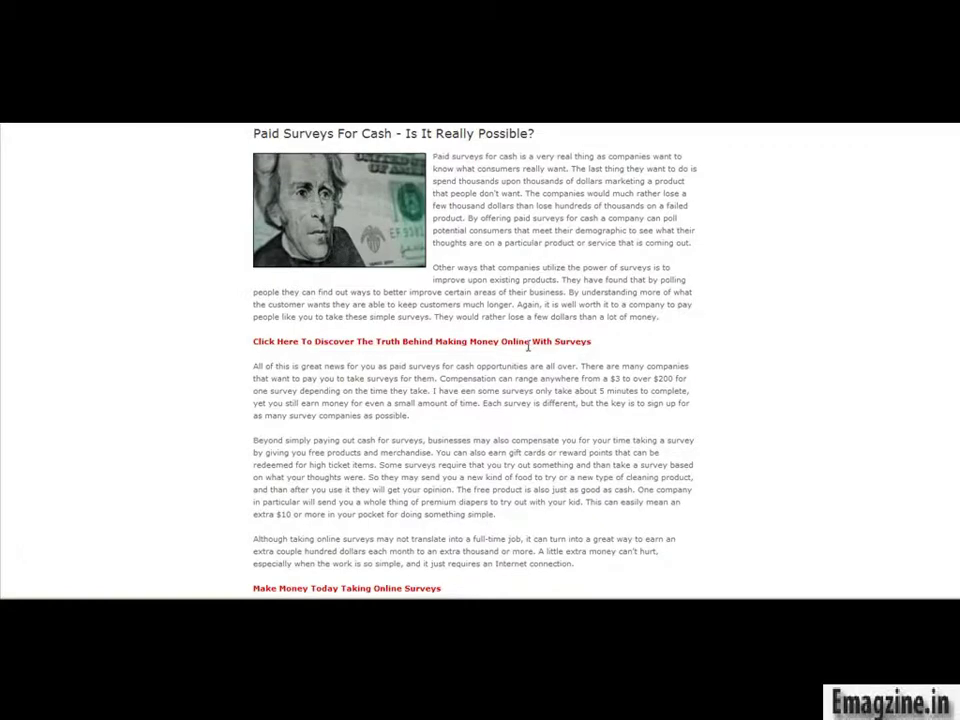
scroll(528, 308, up, 3)
scroll(526, 302, down, 3)
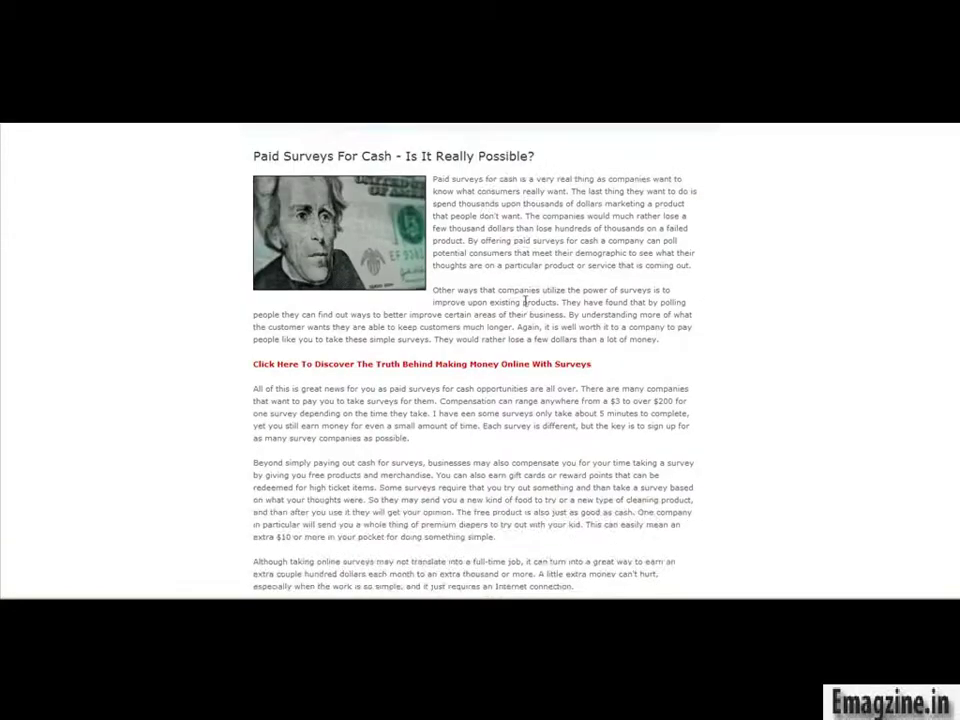
Test the call-to-action link on the published page and leave the sales page it leads to
scroll(525, 301, down, 2)
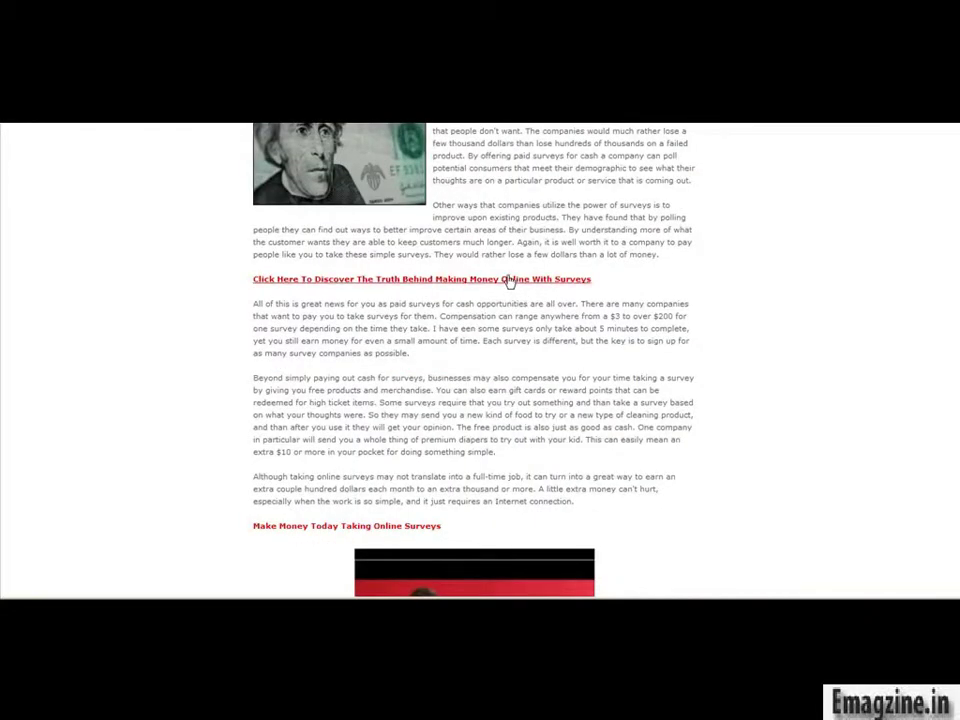
scroll(505, 260, up, 5)
scroll(502, 234, down, 5)
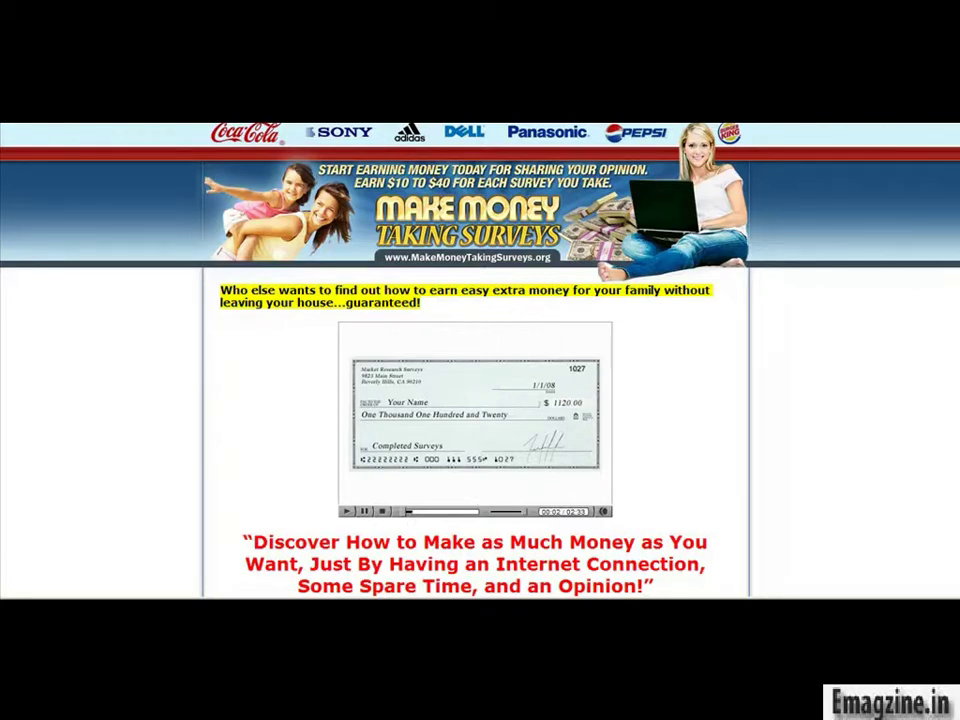
click(454, 447)
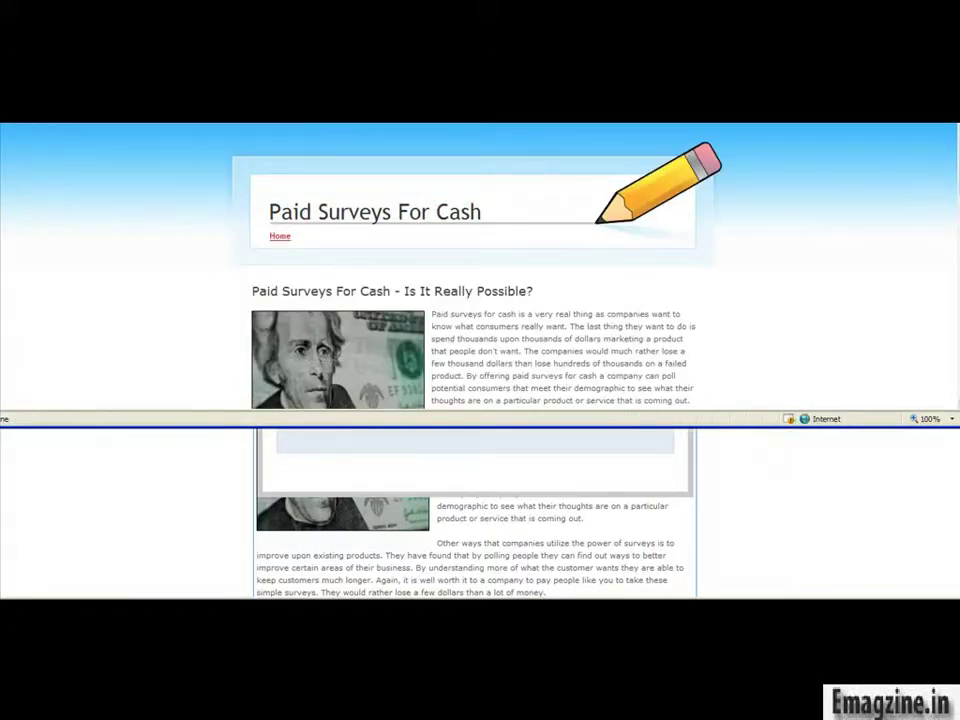
scroll(709, 306, down, 5)
scroll(711, 306, down, 3)
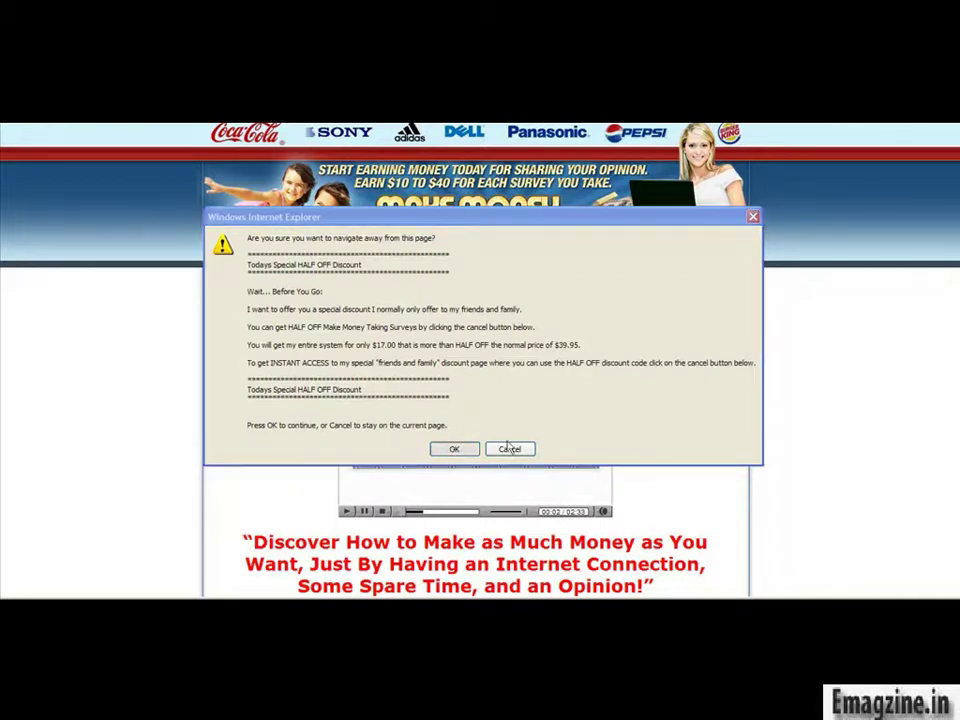
click(509, 448)
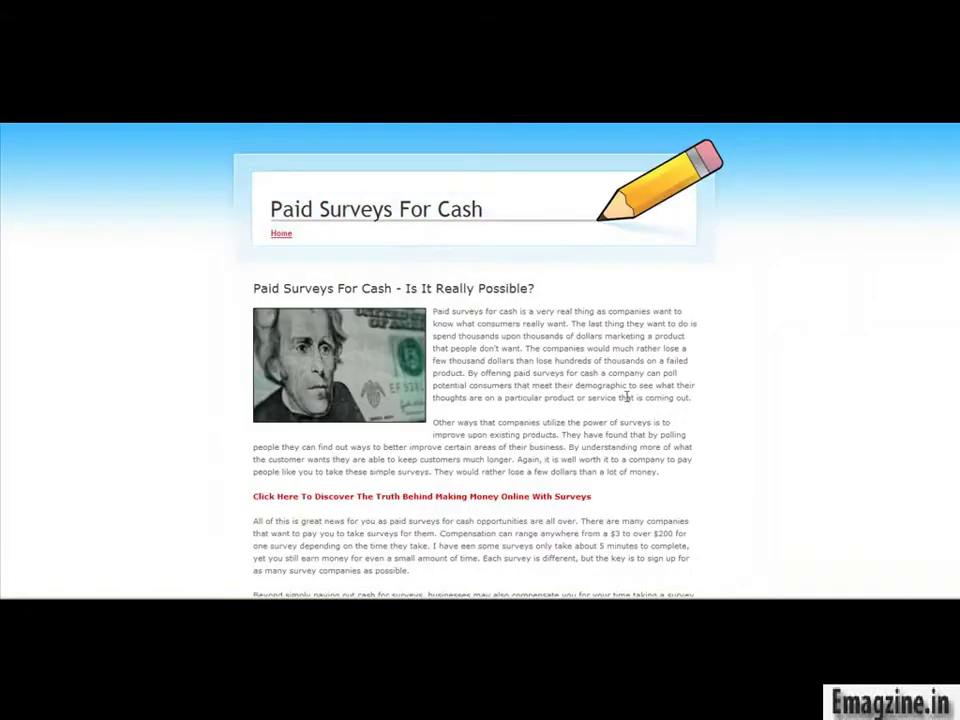
Examine the published page's video, closing call-to-action line and Make Money Online feed
scroll(627, 397, down, 15)
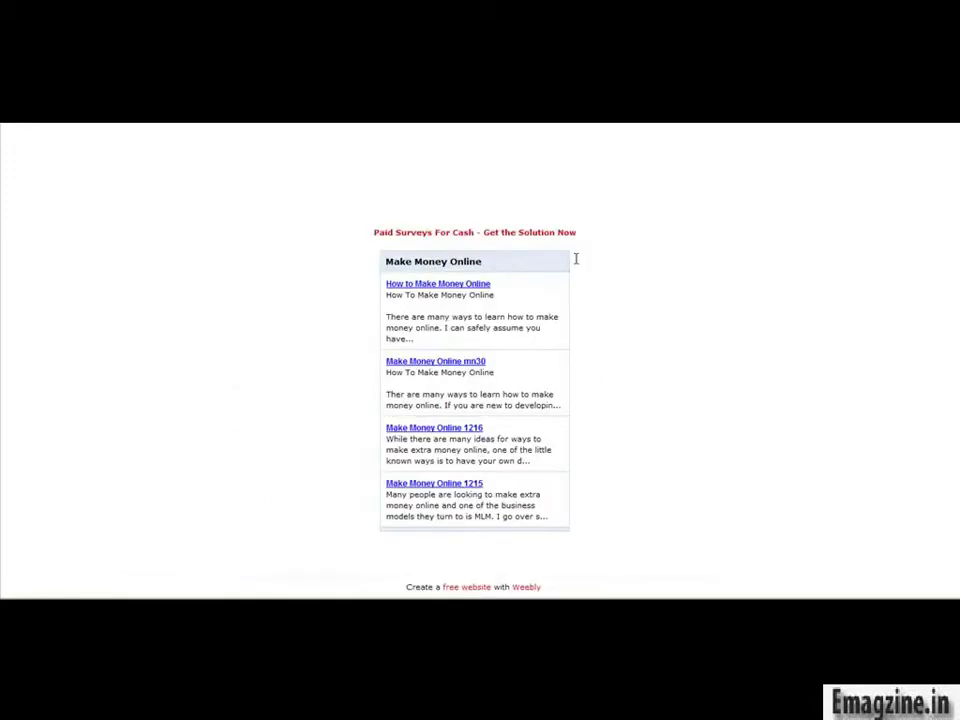
scroll(400, 401, up, 5)
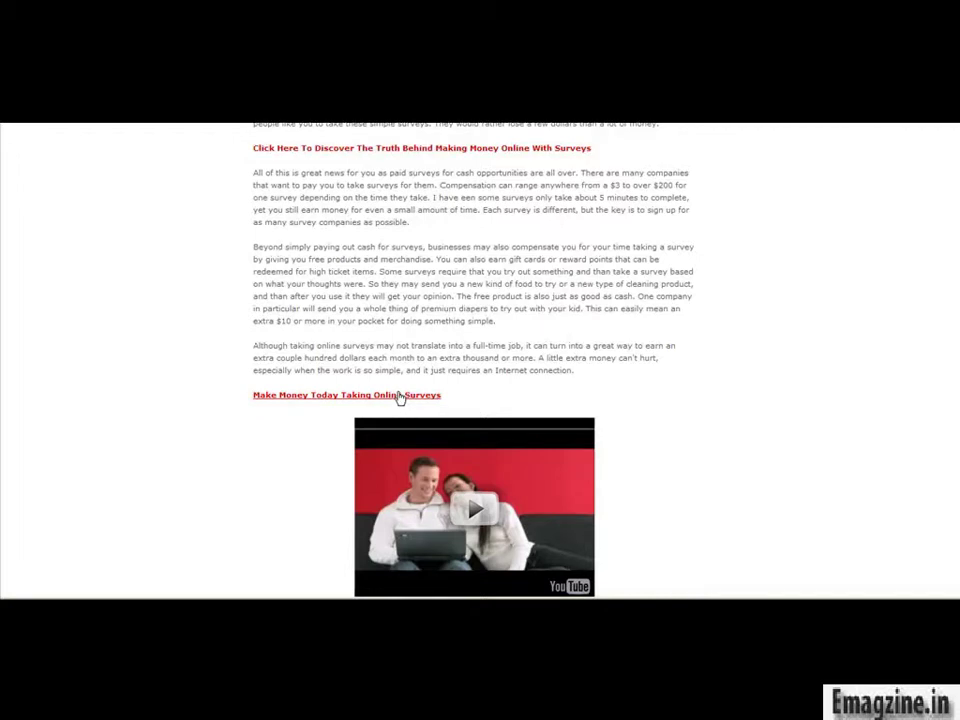
scroll(399, 397, down, 2)
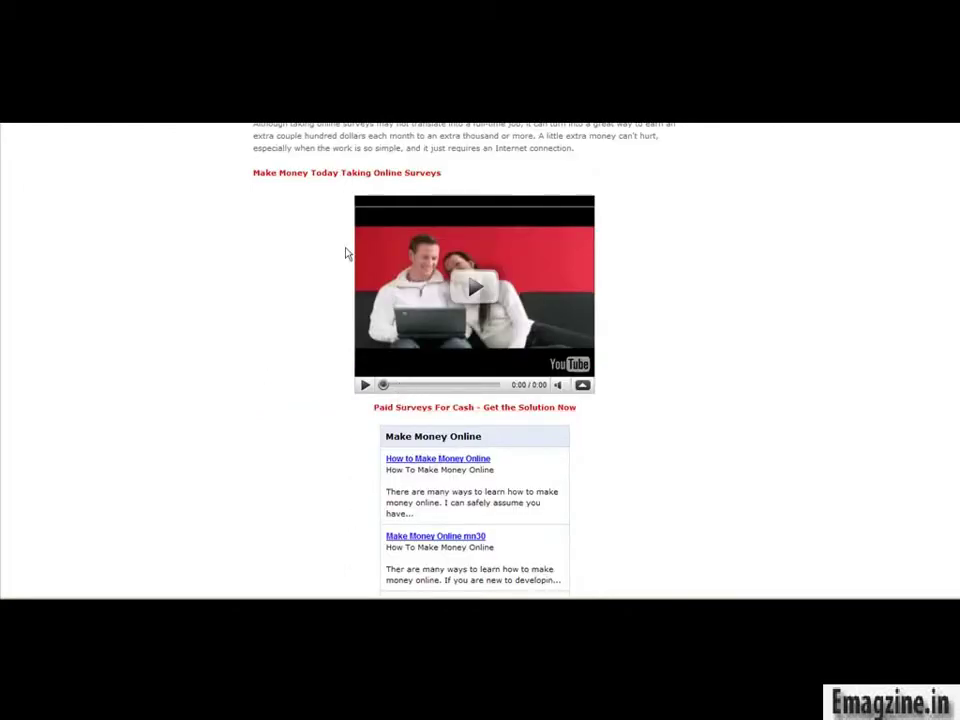
scroll(332, 175, up, 3)
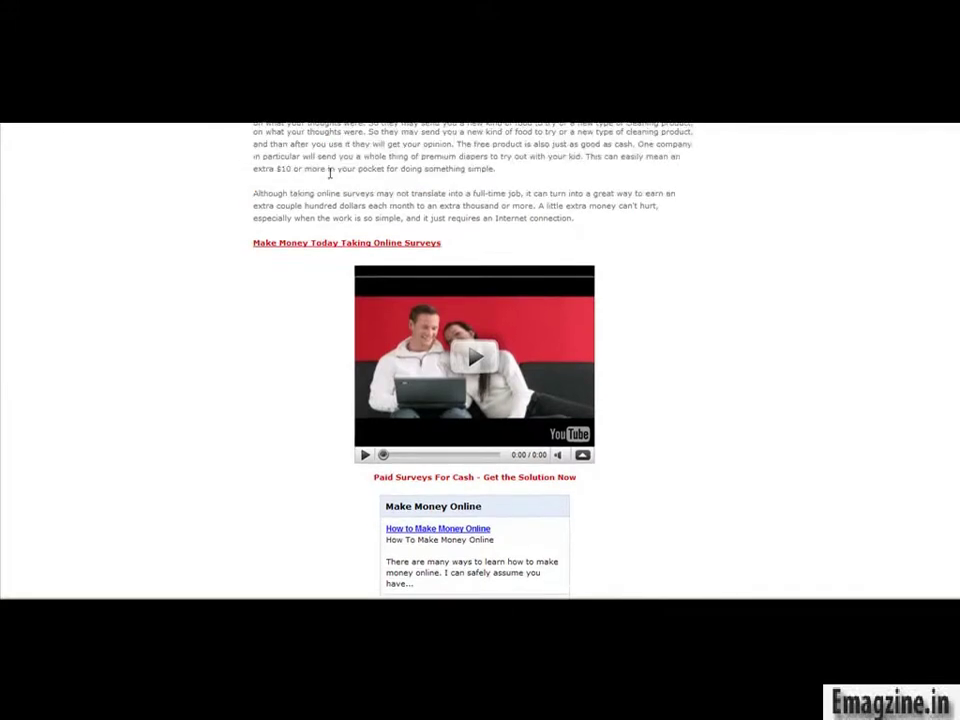
Return to the Weebly editor, close the publish confirmation and locate the call-to-action line below the video
click(670, 630)
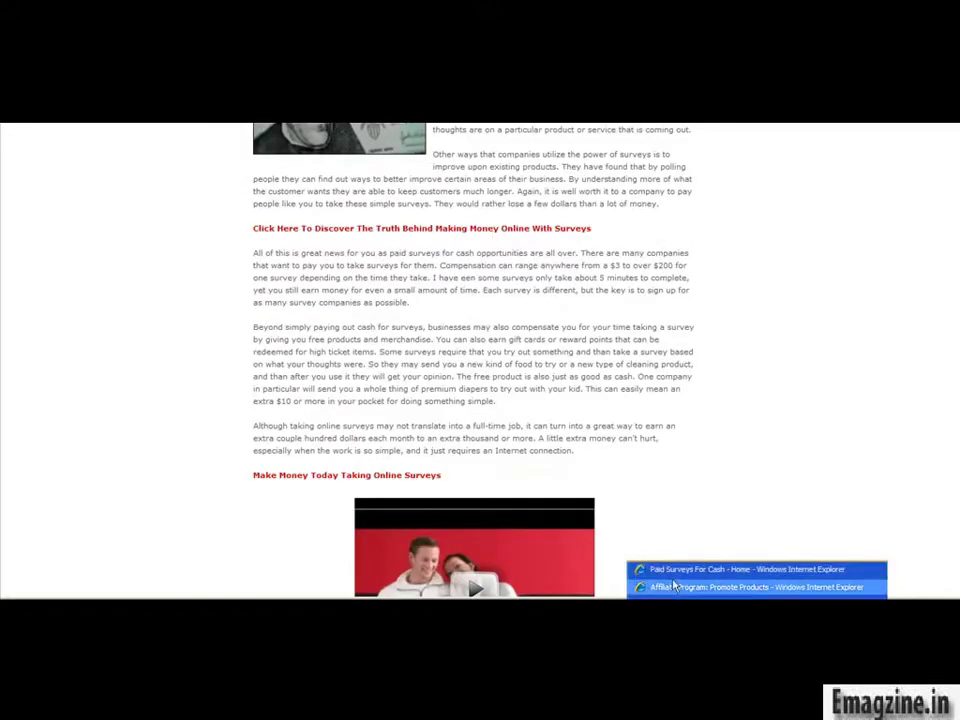
click(668, 607)
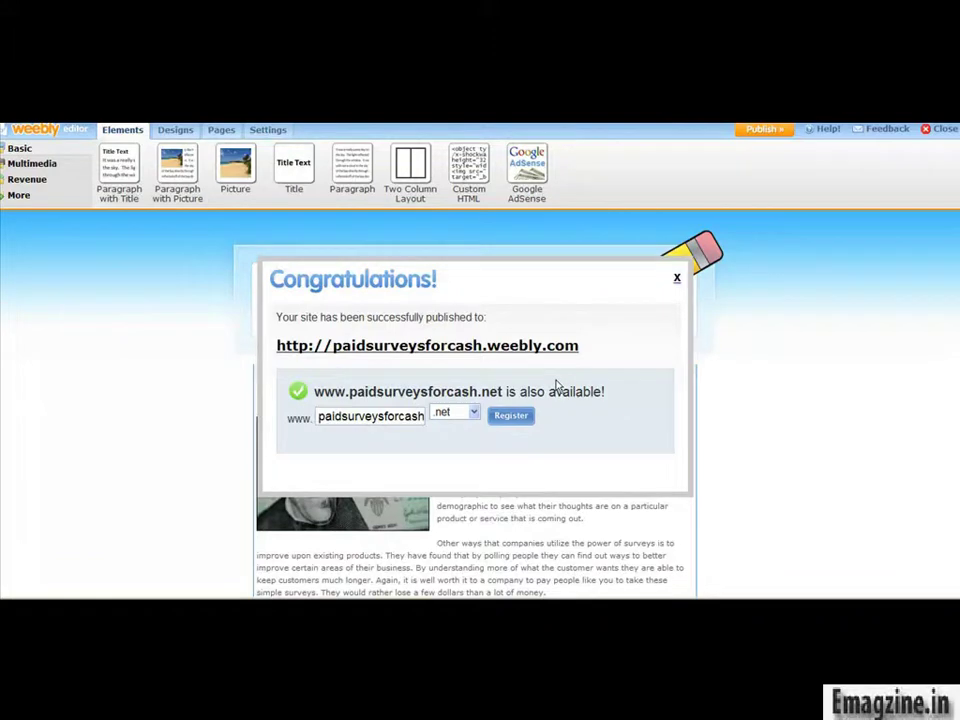
click(677, 279)
scroll(634, 384, down, 6)
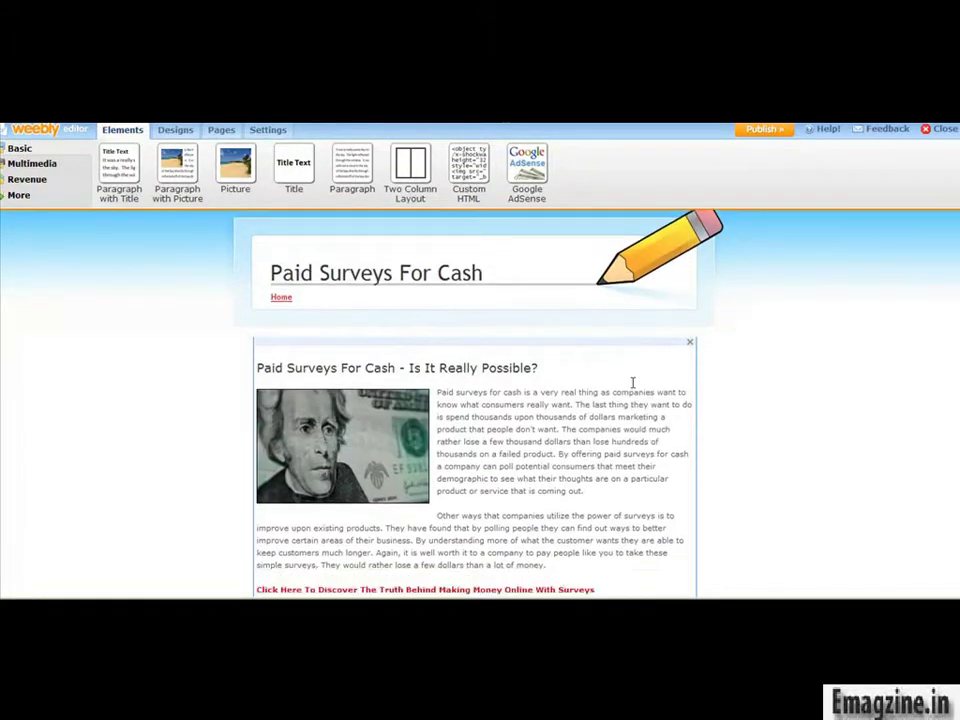
scroll(506, 390, down, 5)
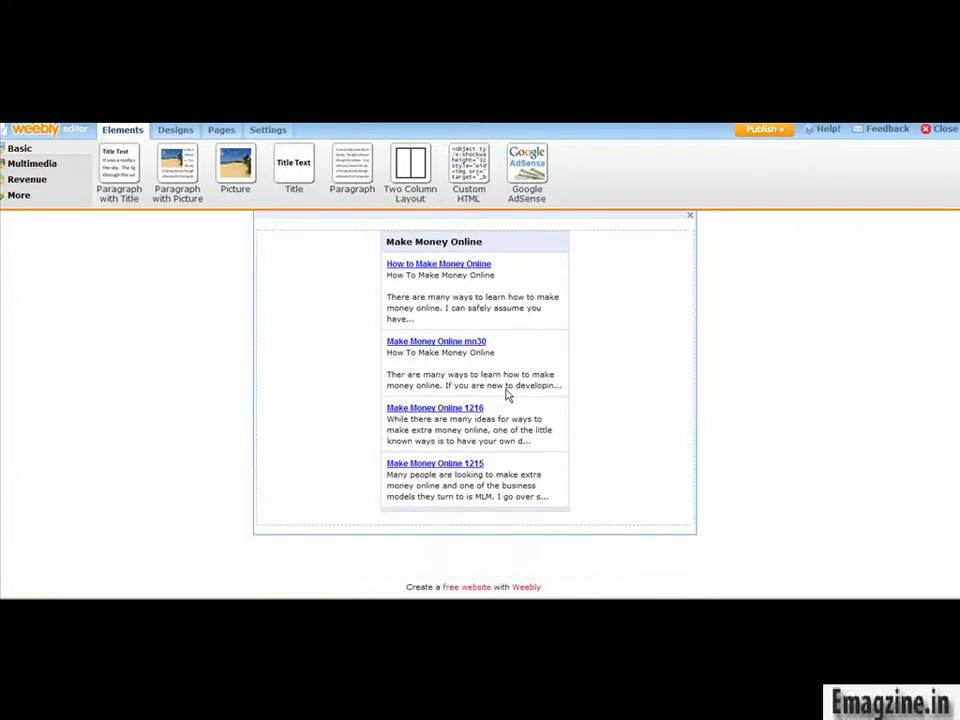
scroll(505, 390, up, 1)
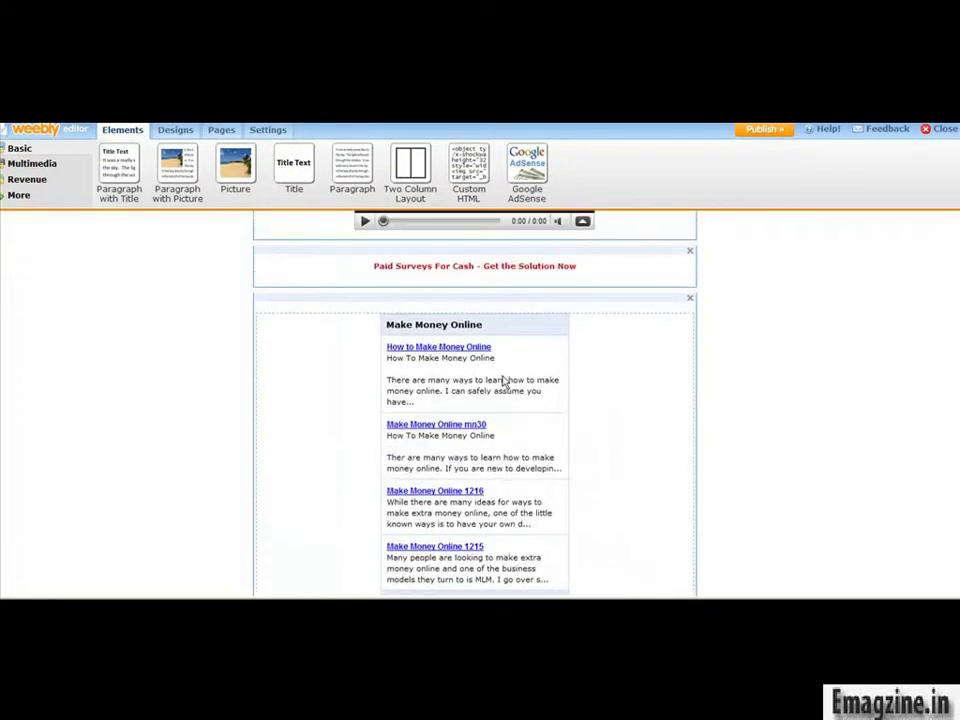
Link the line "Paid Surveys For Cash - Get the Solution Now" to the website pinurl.com/surveymoney
click(592, 266)
drag(589, 267, 373, 267)
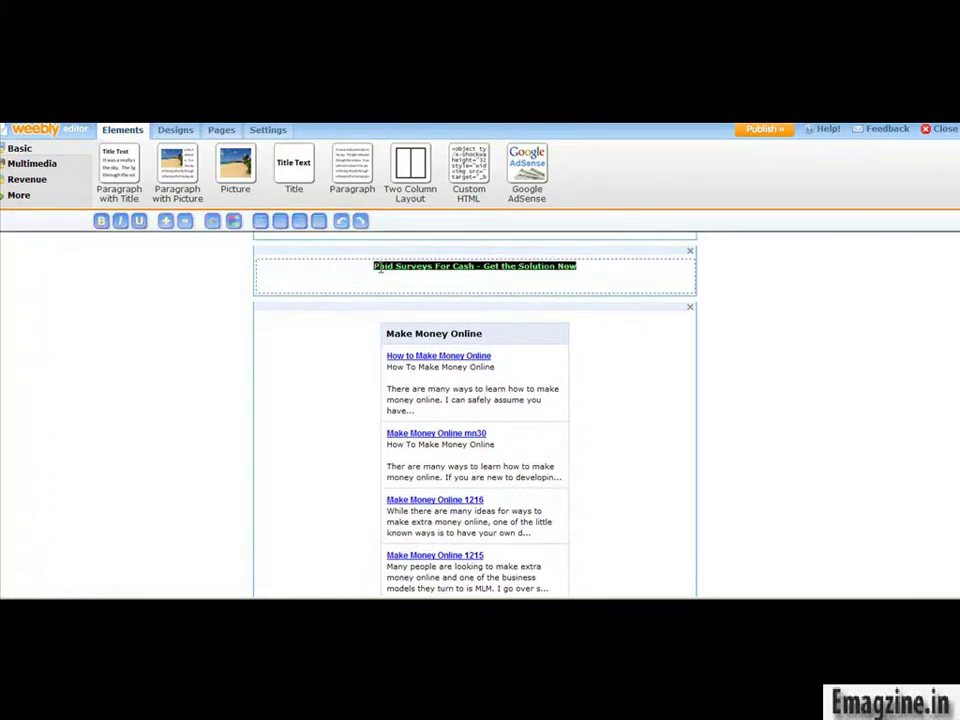
click(212, 221)
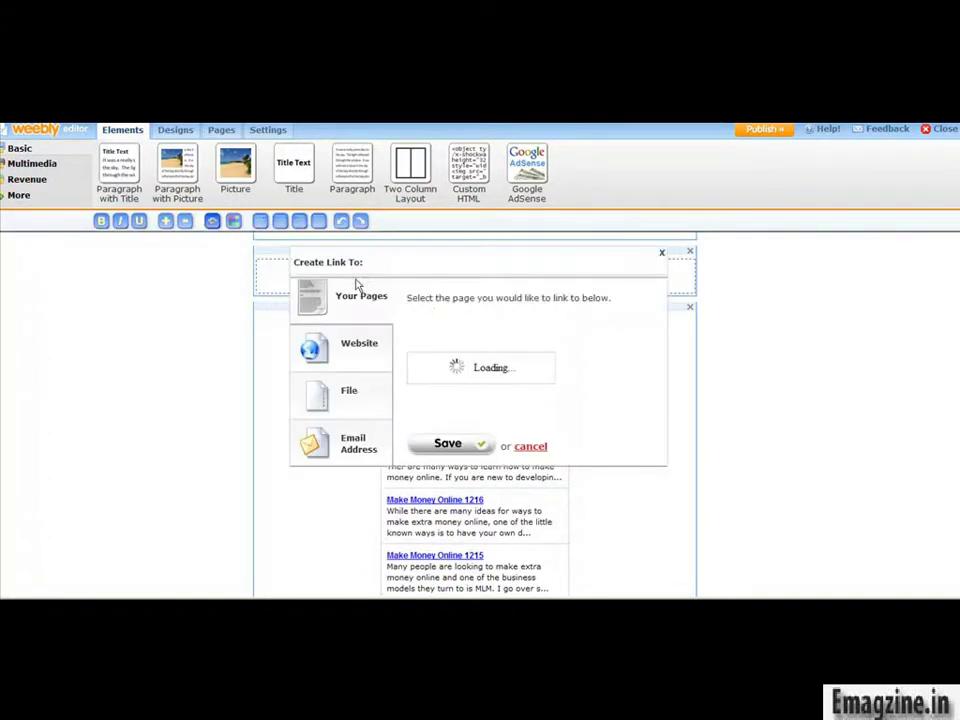
click(362, 350)
triple_click(579, 334)
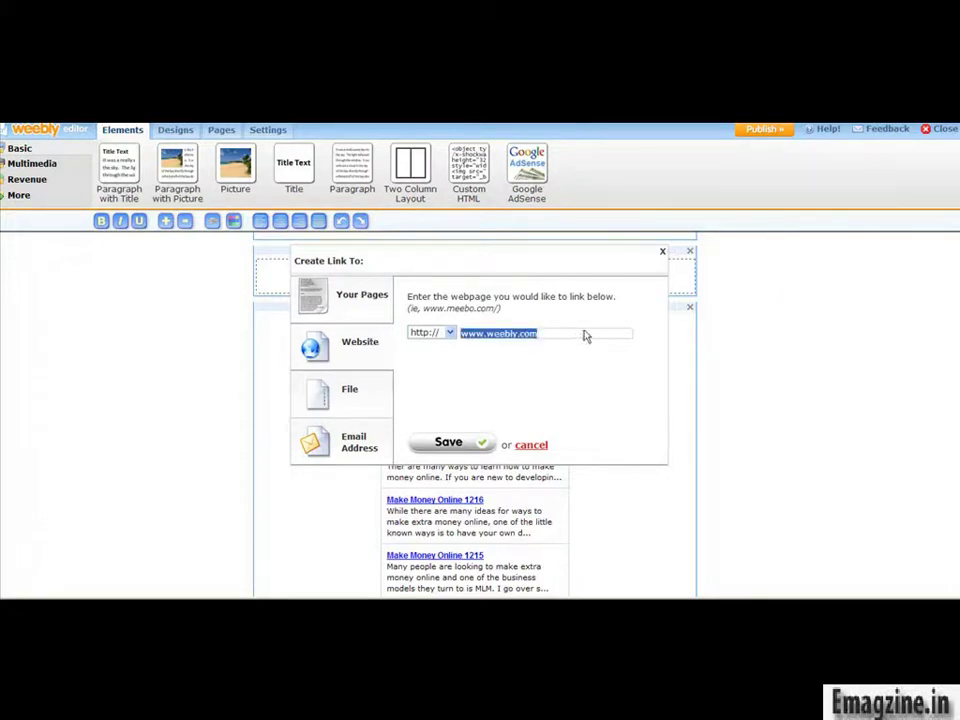
text(pinurl.com/survey)
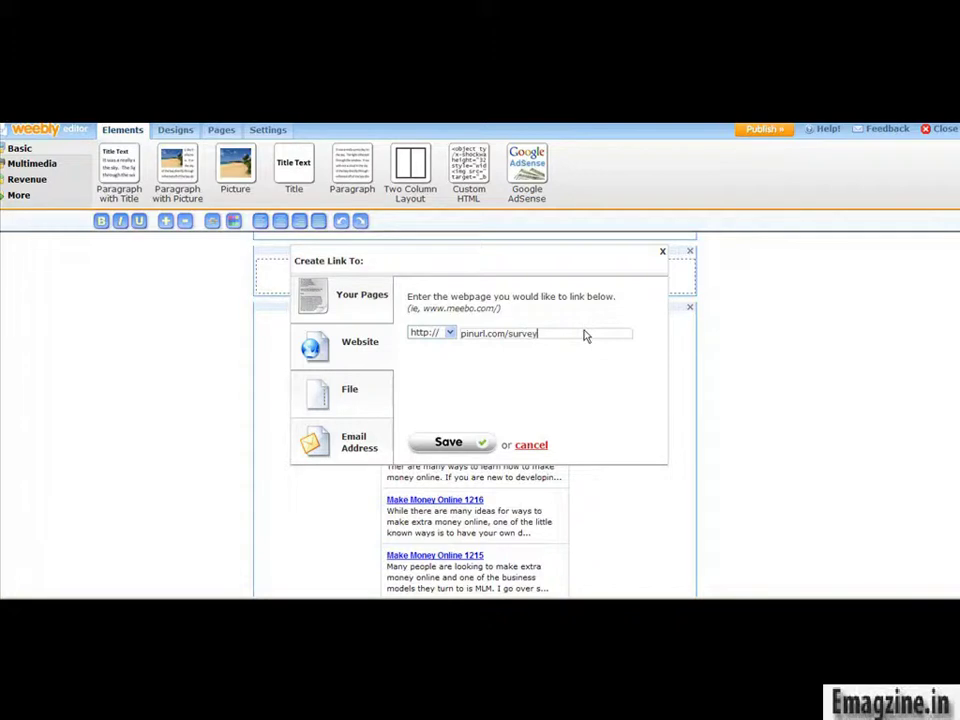
text(money)
click(450, 443)
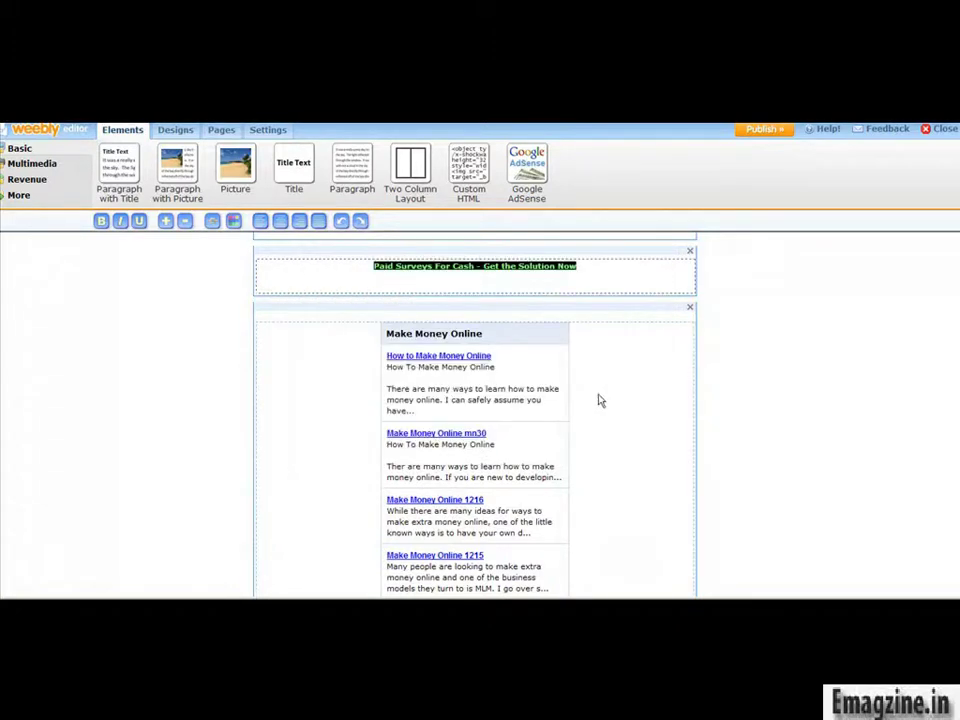
click(759, 295)
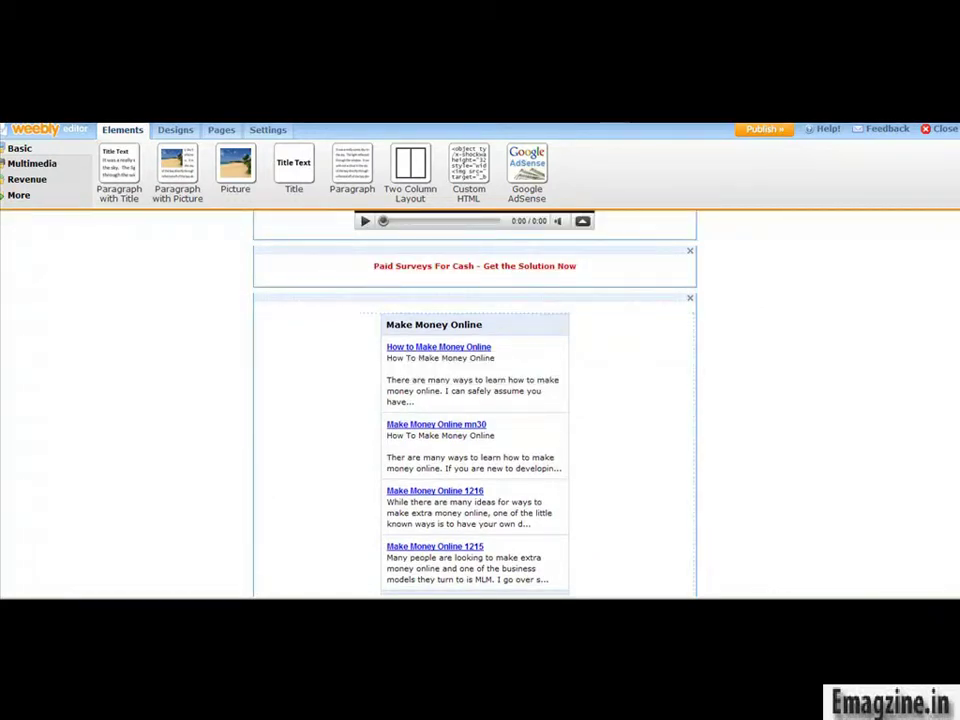
Switch to the published page and check the call-to-action line below its video
click(690, 570)
scroll(626, 488, up, 3)
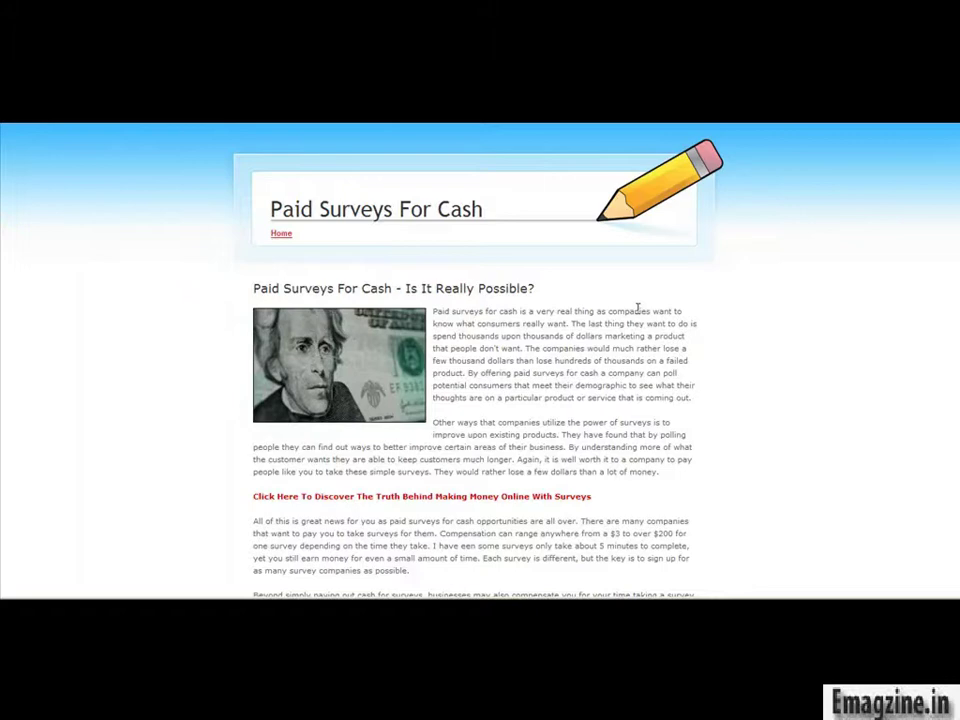
scroll(637, 309, down, 10)
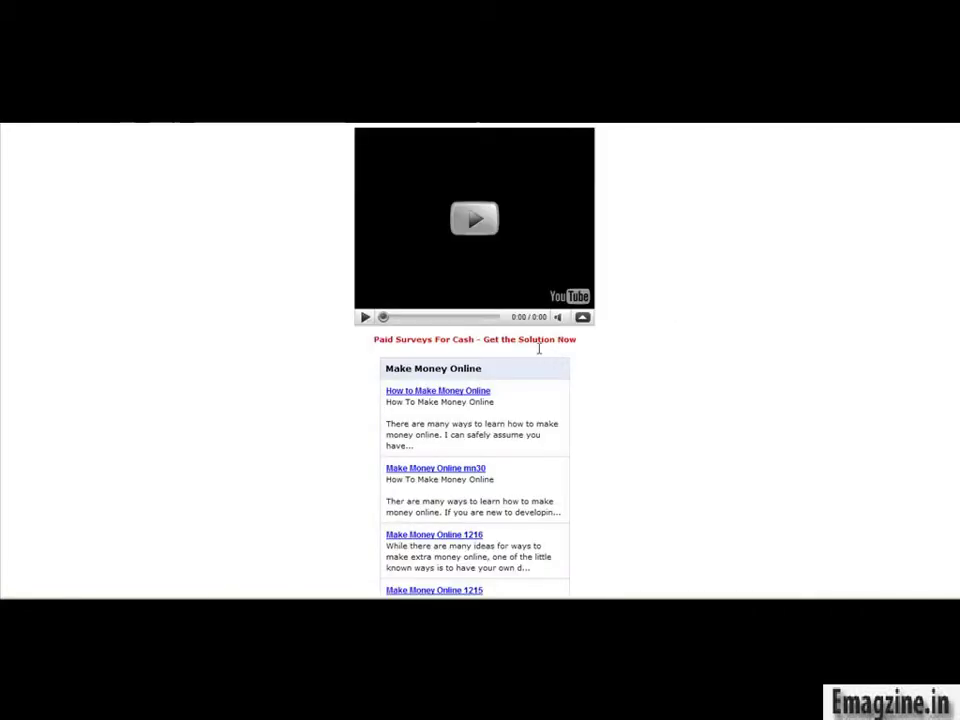
scroll(530, 343, up, 1)
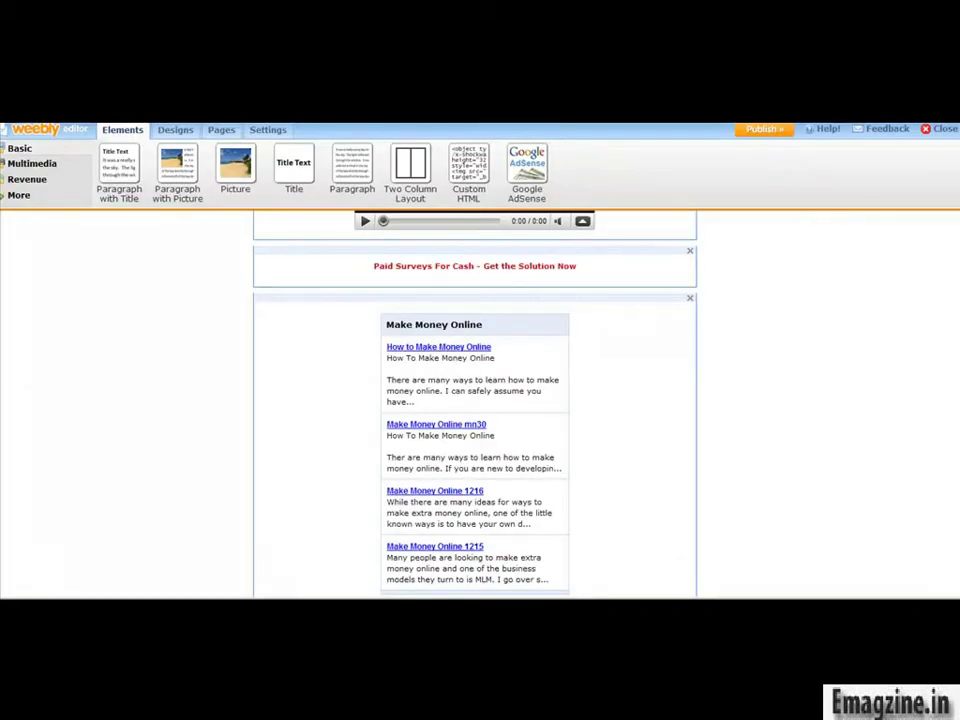
Republish the edited site and test the survey link on the live page, leaving the sales page again
drag(958, 337, 945, 246)
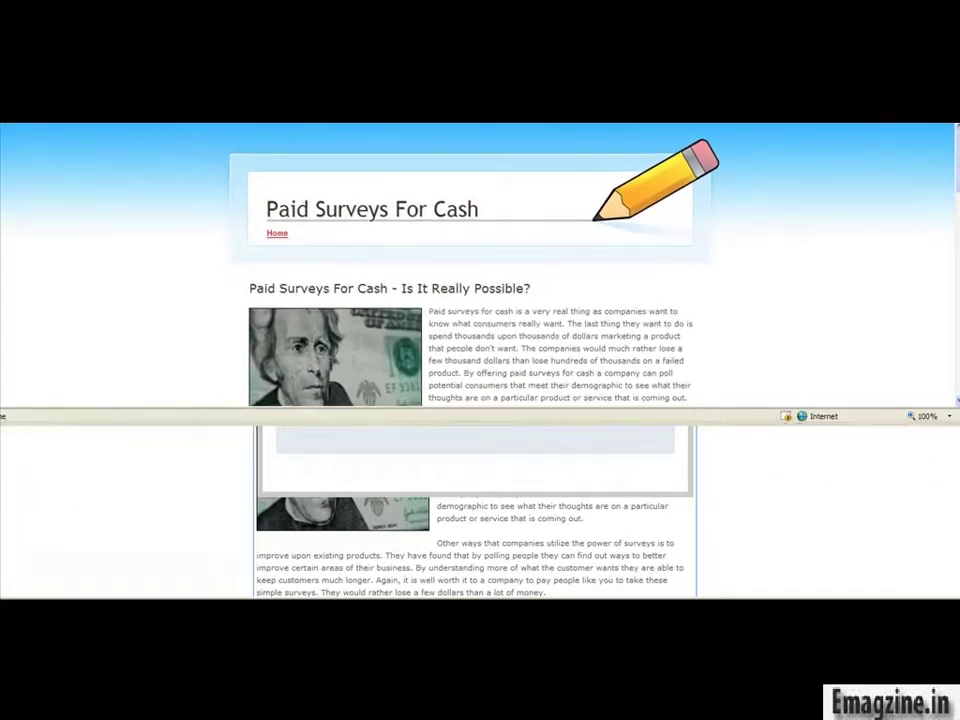
key(super+Up)
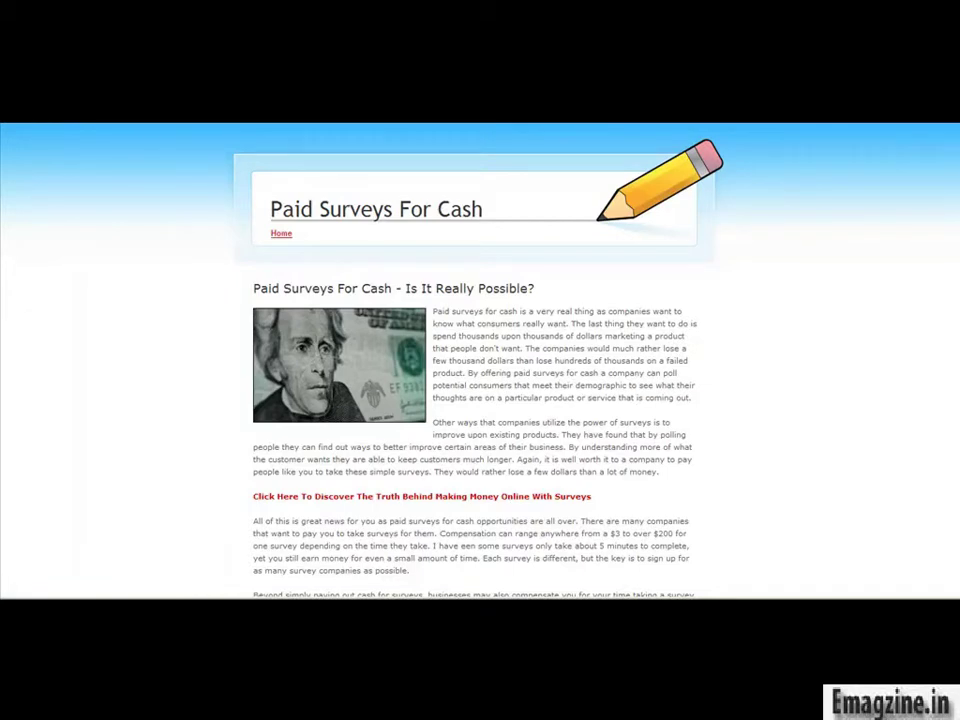
scroll(480, 360, down, 5)
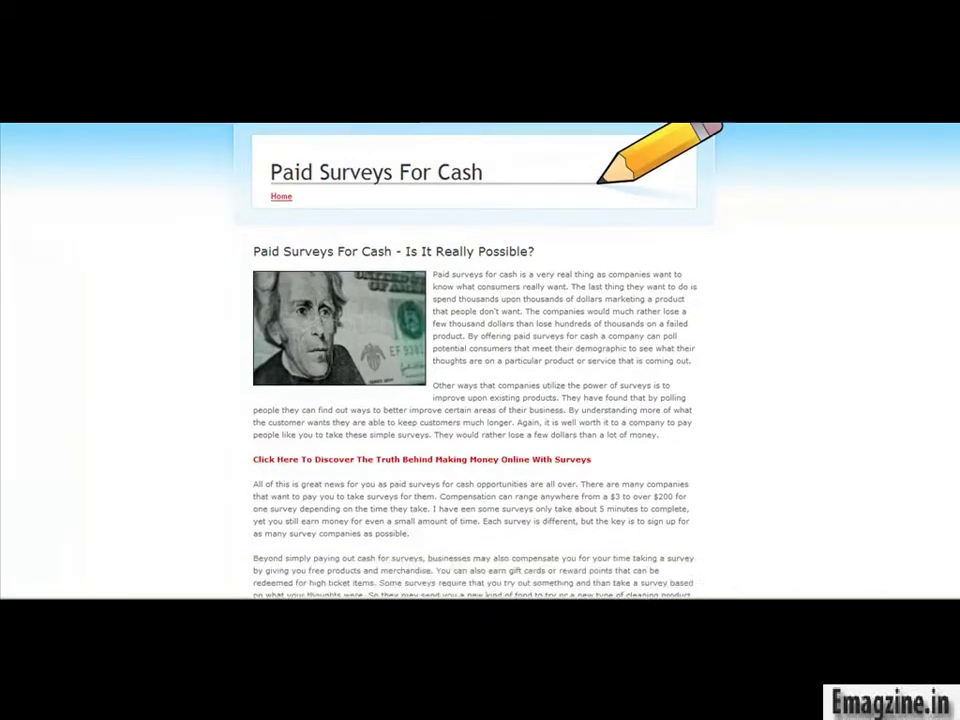
scroll(705, 291, down, 2)
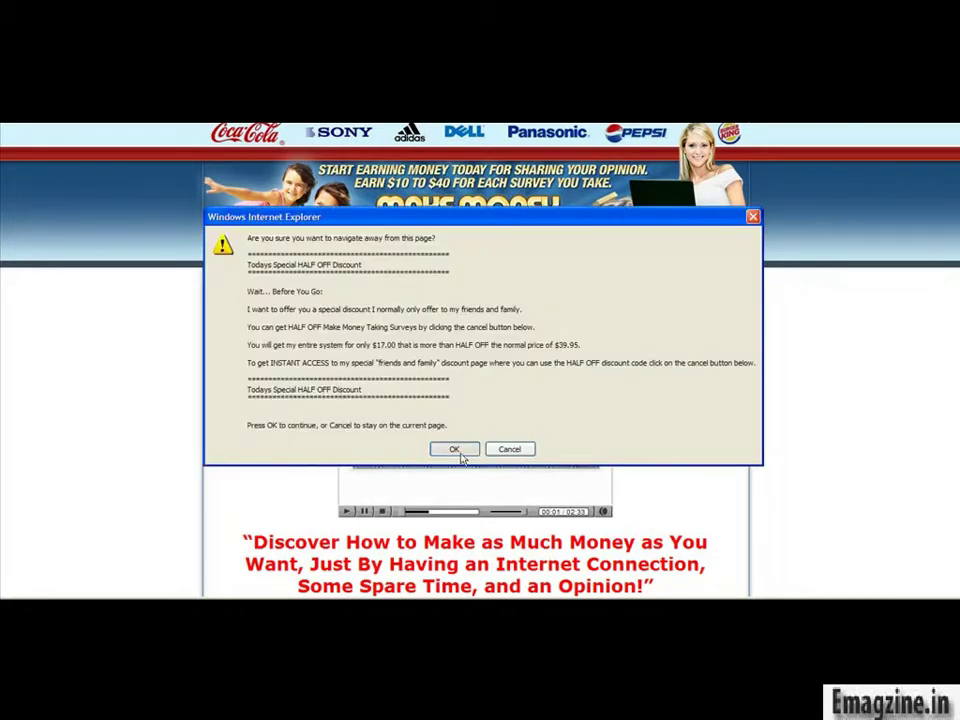
click(459, 452)
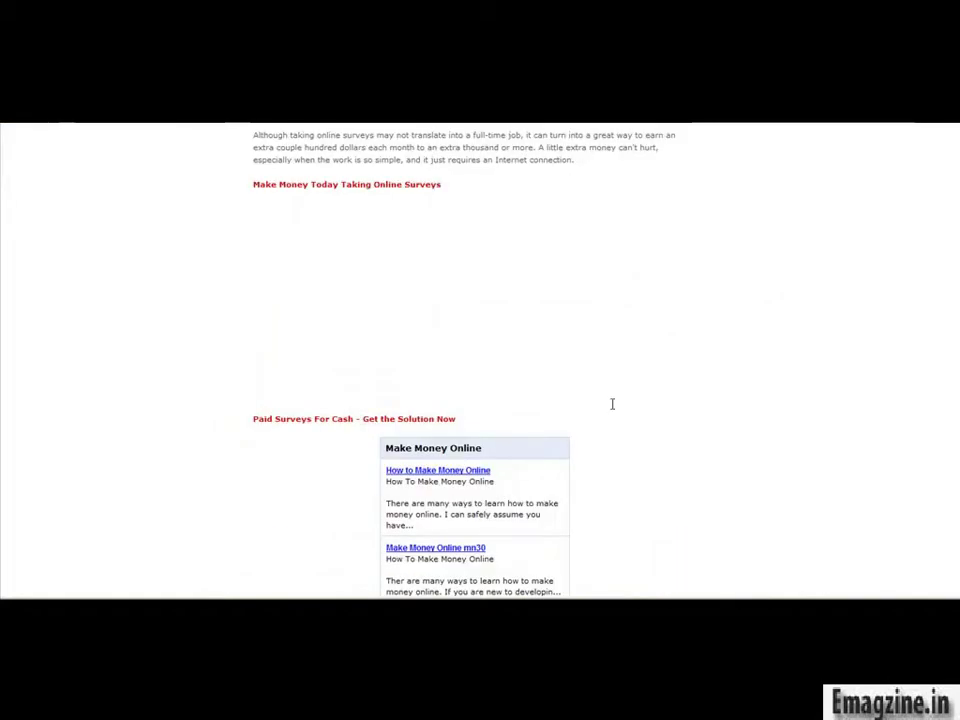
Review the republished page from its title and article to the video, call-to-action links and feed
scroll(731, 399, up, 10)
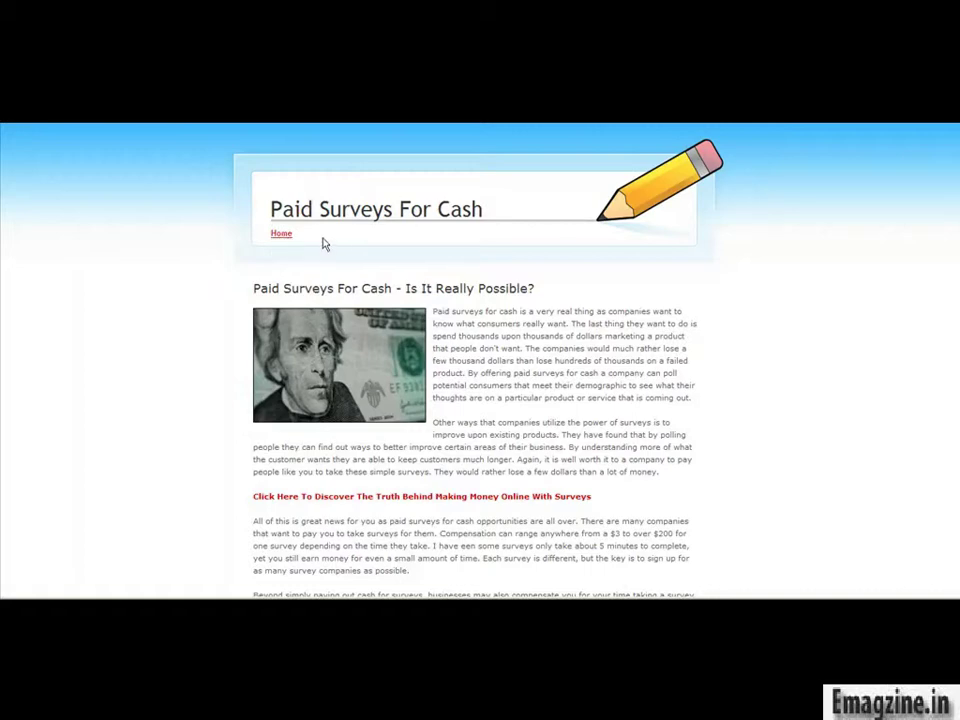
scroll(503, 296, down, 3)
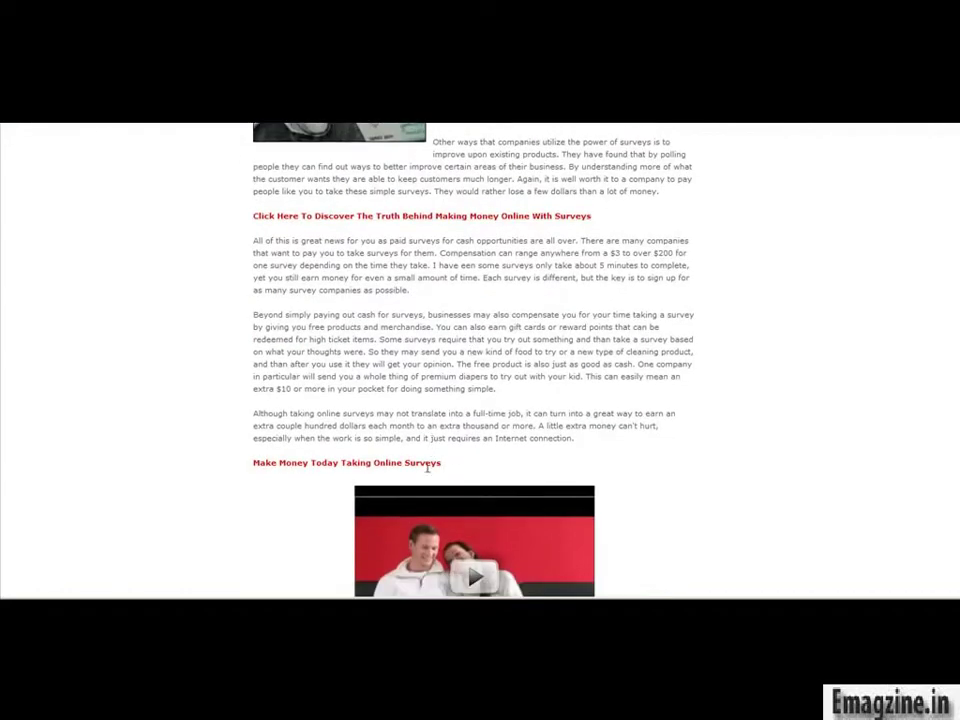
scroll(433, 523, down, 2)
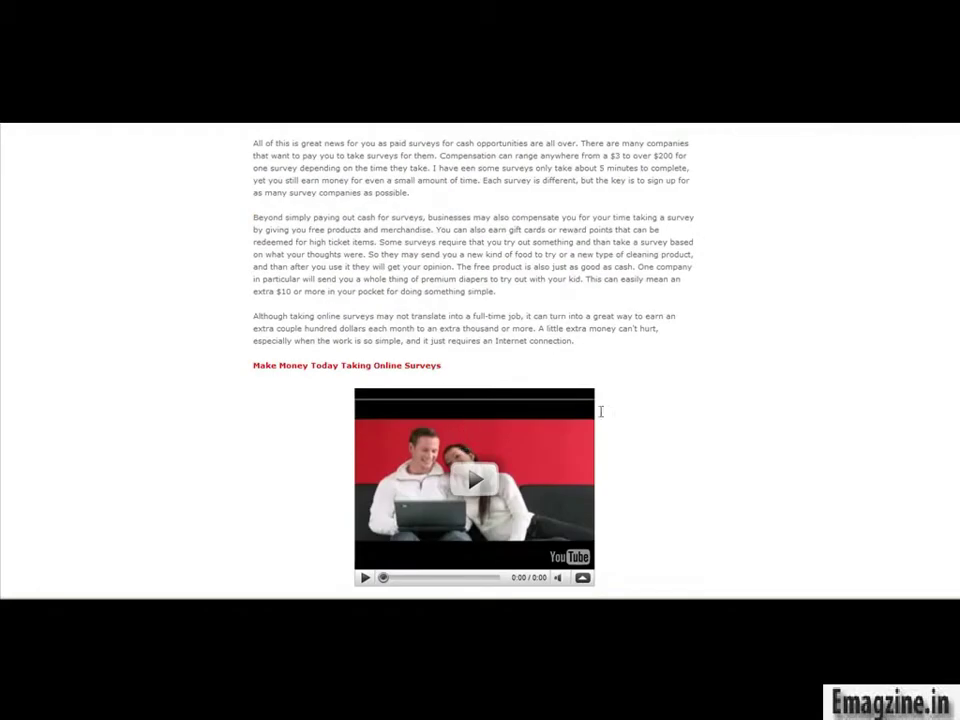
scroll(707, 371, down, 4)
scroll(712, 372, up, 4)
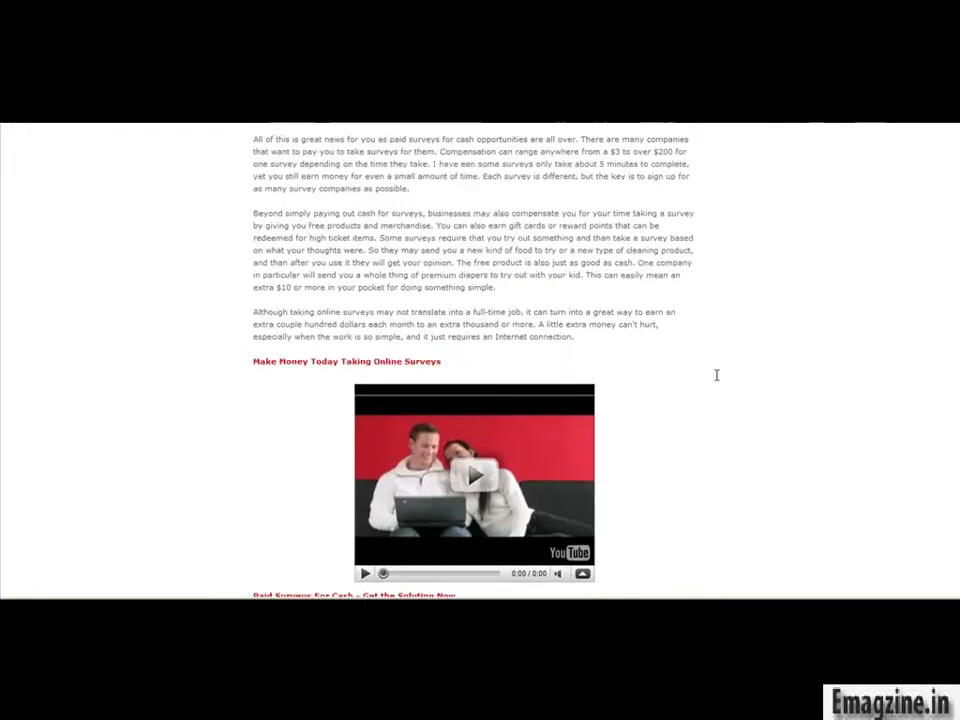
scroll(716, 375, down, 2)
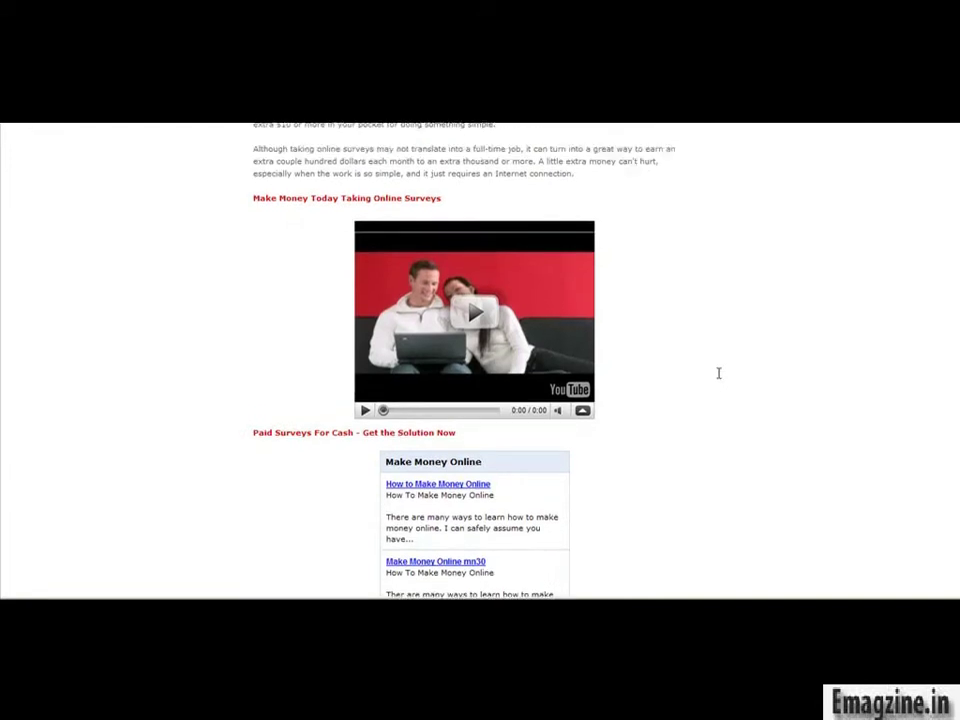
scroll(718, 373, up, 6)
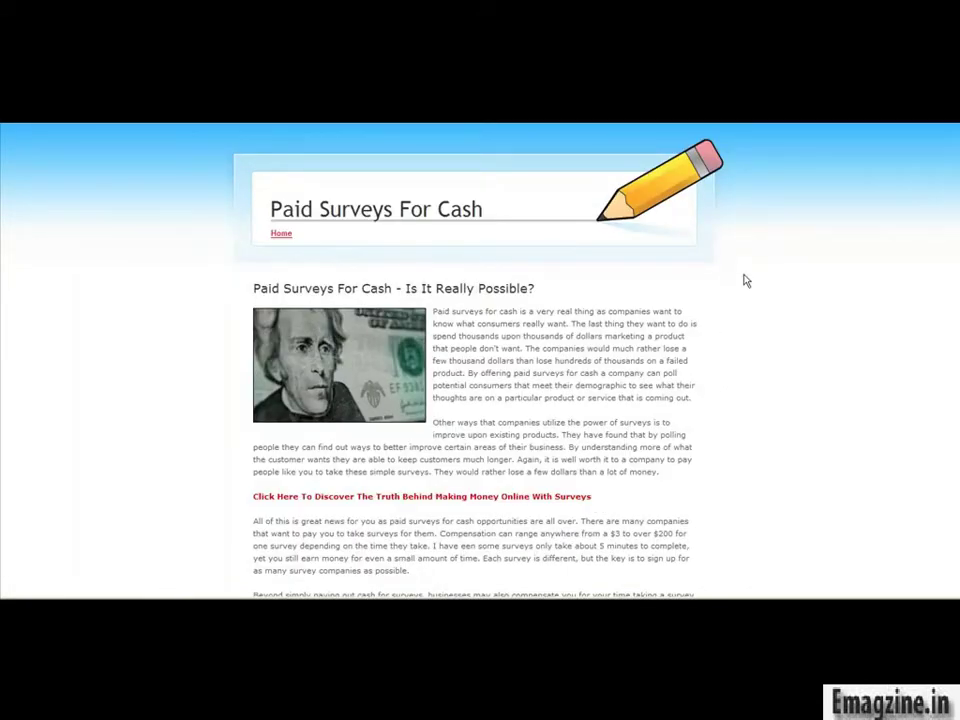
Switch back to the Weebly editor and dismiss the publish confirmation
click(668, 628)
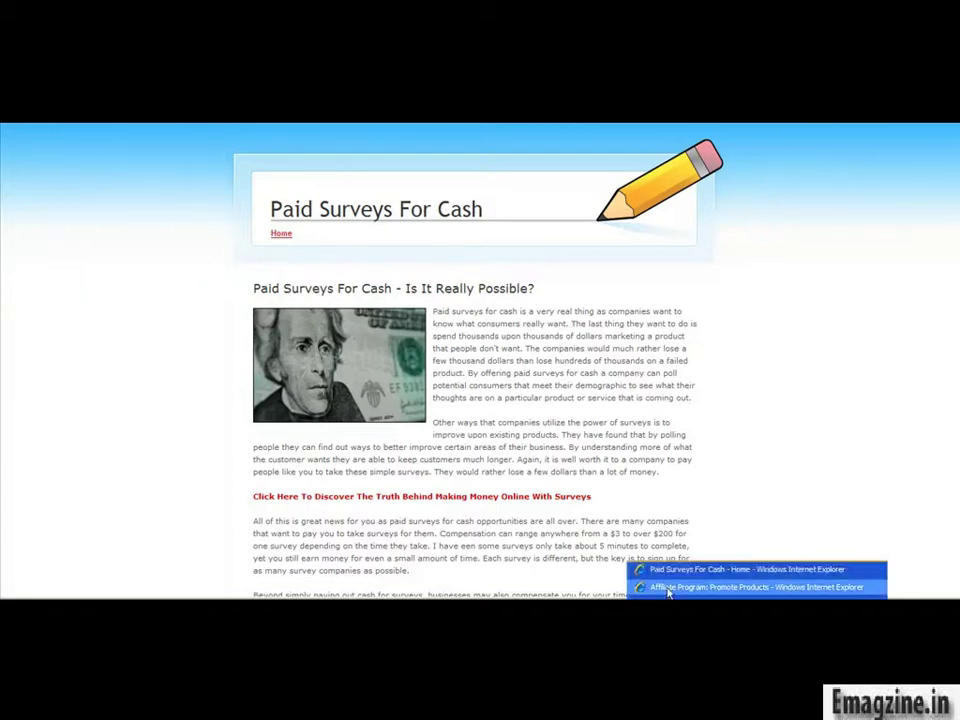
click(670, 606)
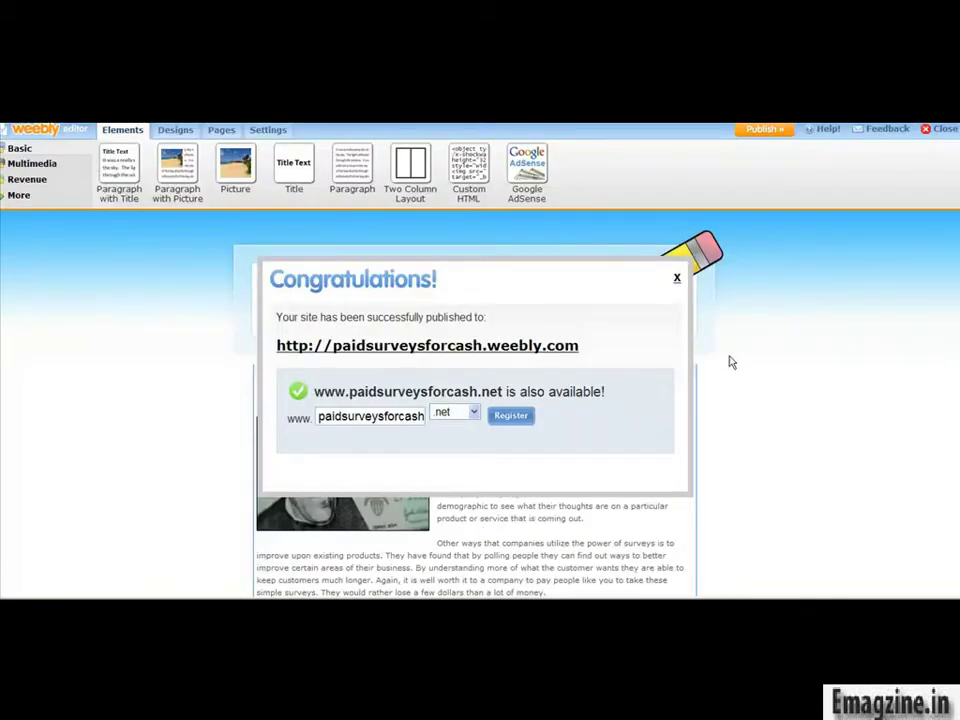
click(676, 278)
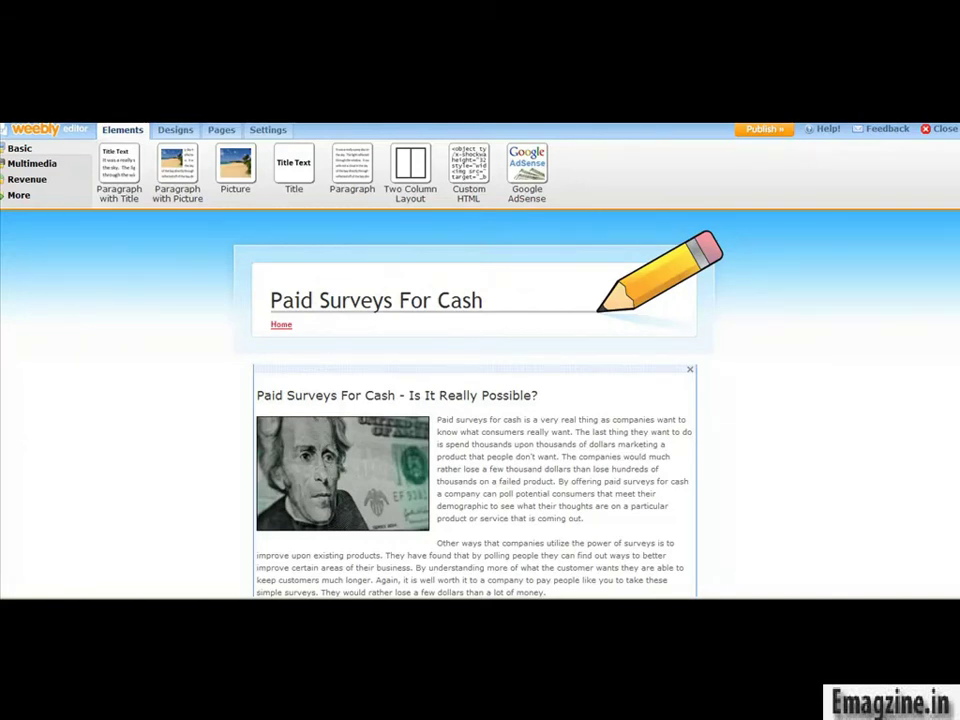
Check the laptop's battery status in Power Meter and close it
double_click(900, 609)
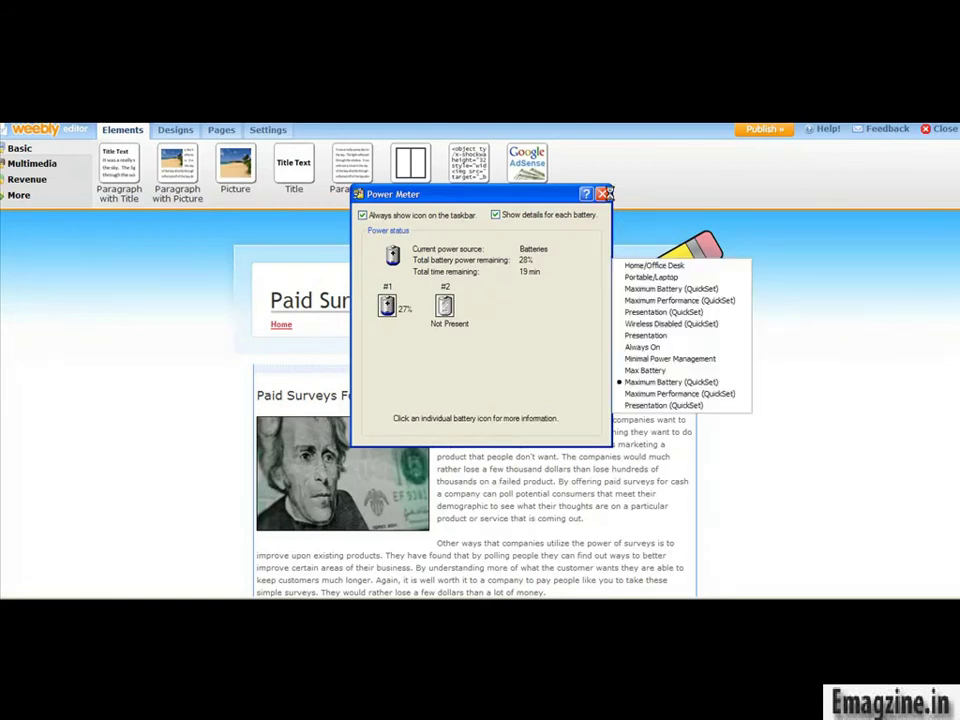
click(602, 194)
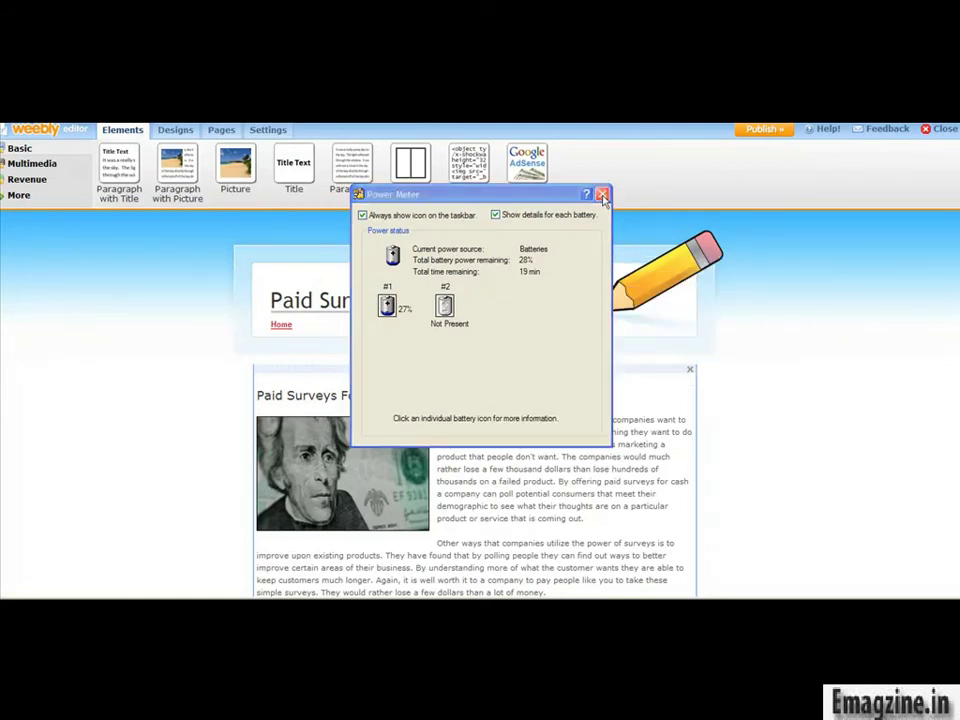
click(602, 194)
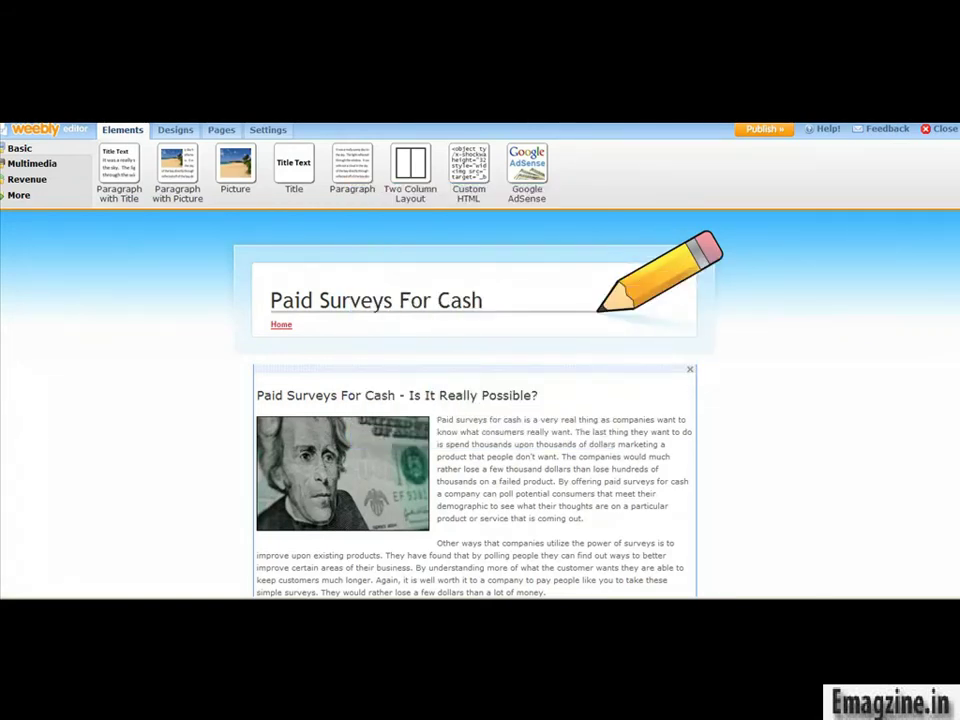